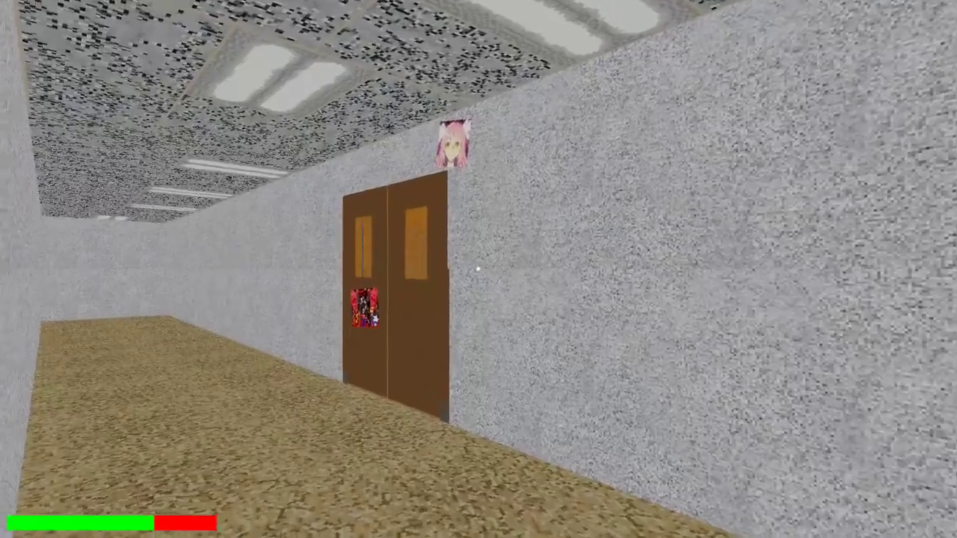
pyautogui.press('w')
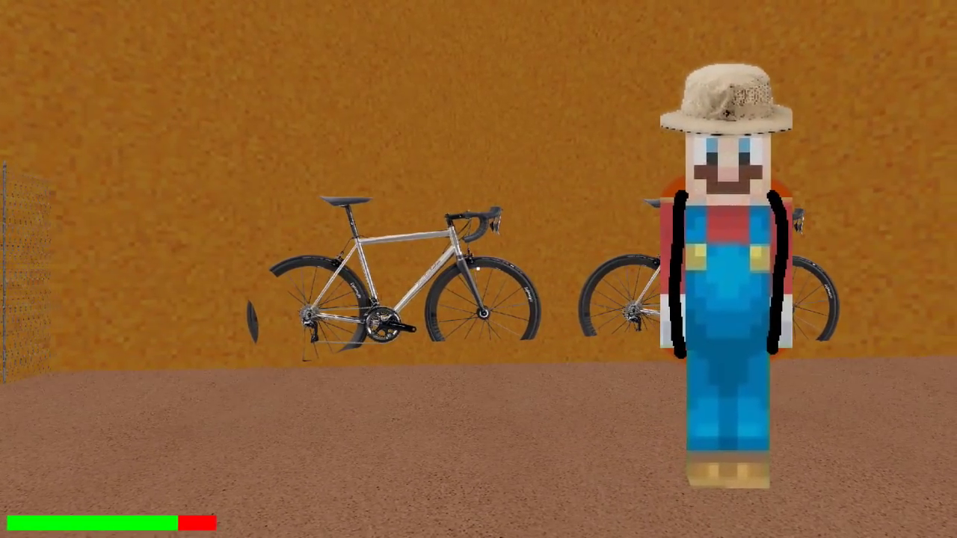
# Walk past the hat-wearing character and through the double doors to Defta's Office corridor.
pyautogui.press('w')
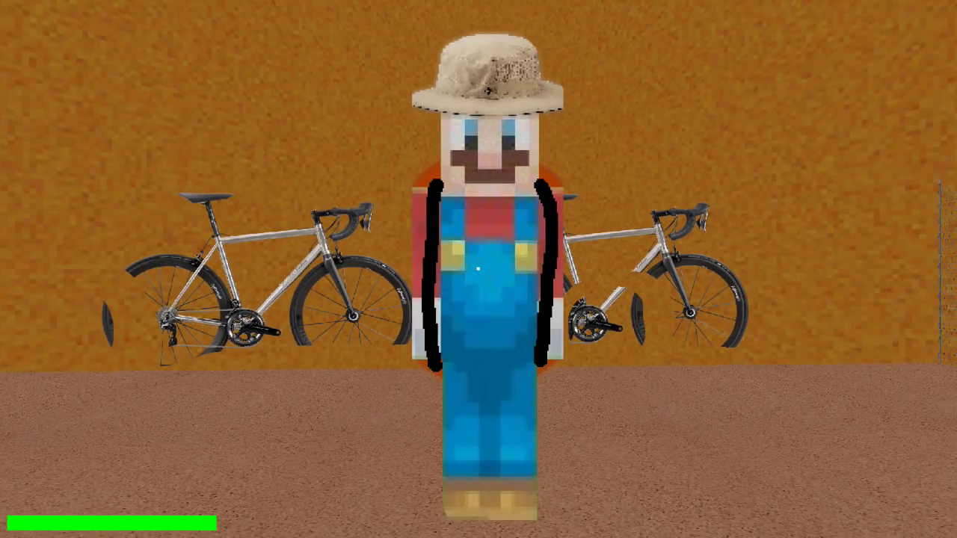
pyautogui.press('w')
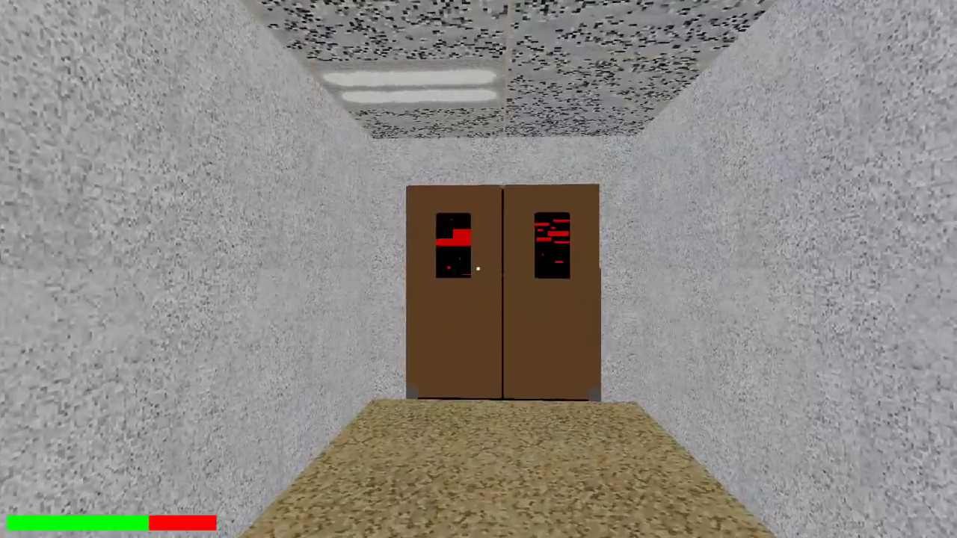
pyautogui.press('w')
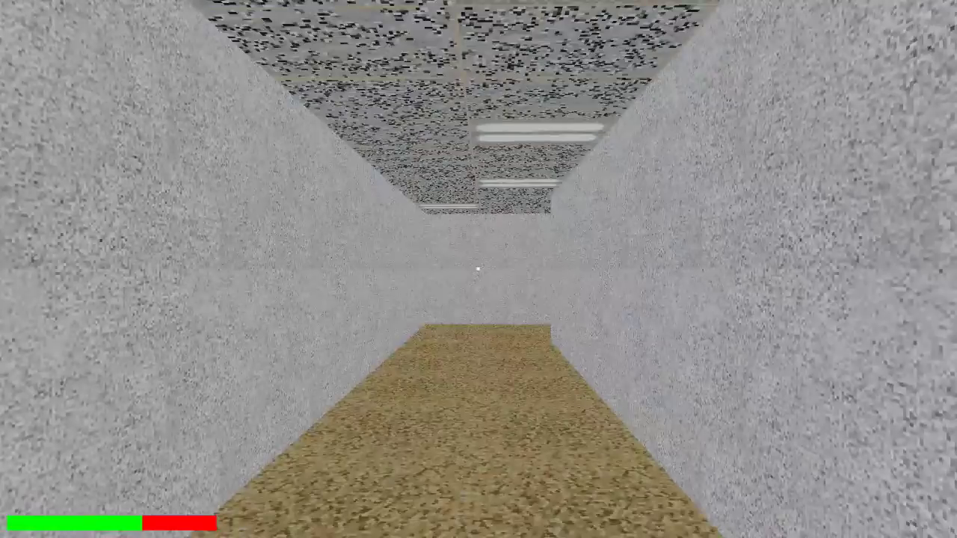
pyautogui.press('w')
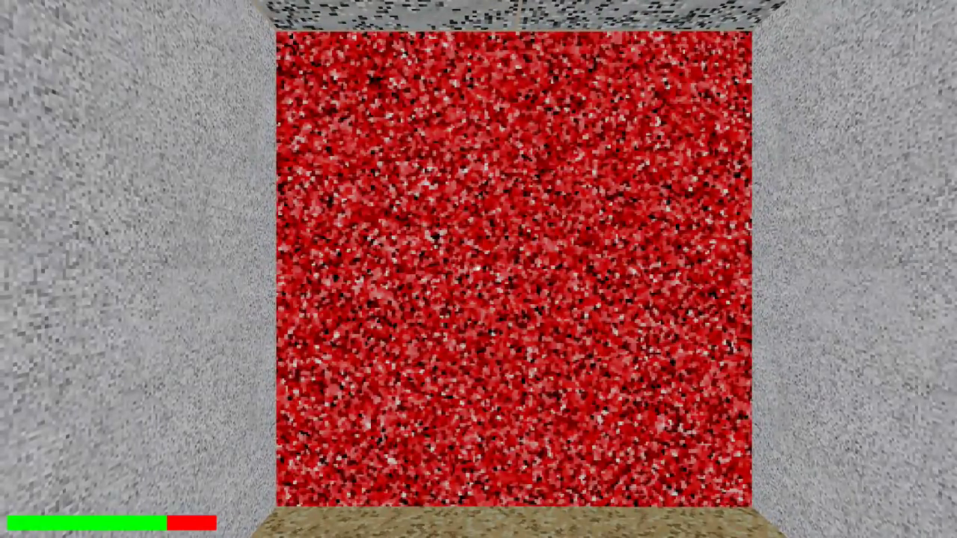
pyautogui.press('w')
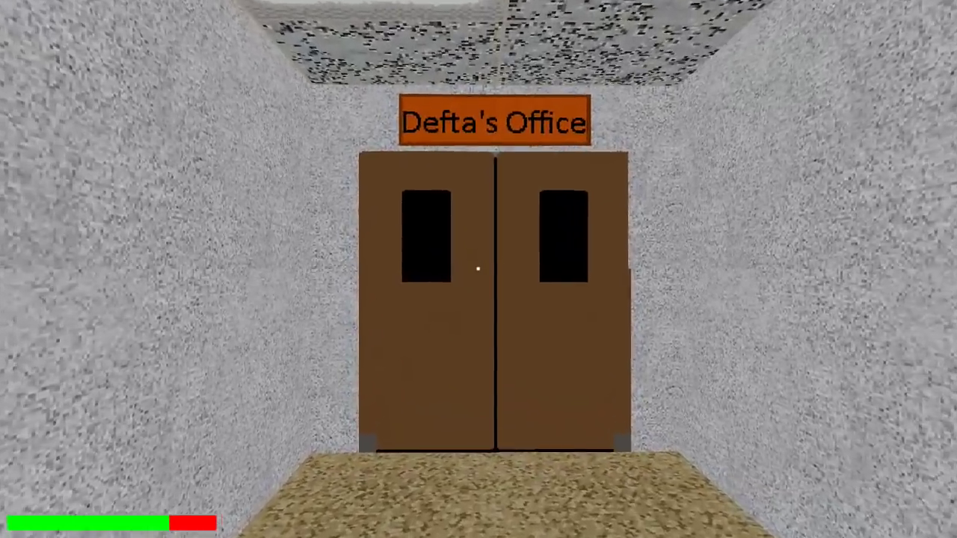
pyautogui.press('w')
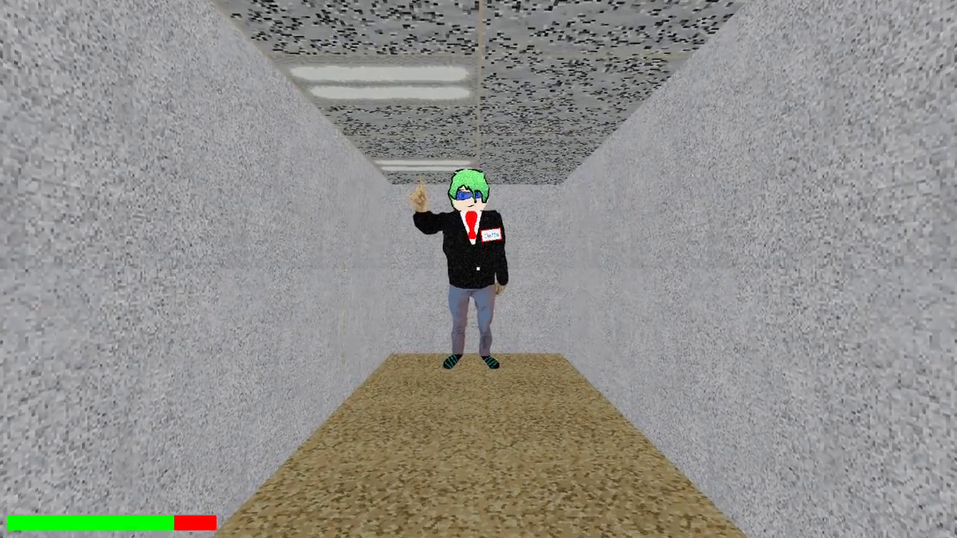
pyautogui.press('w')
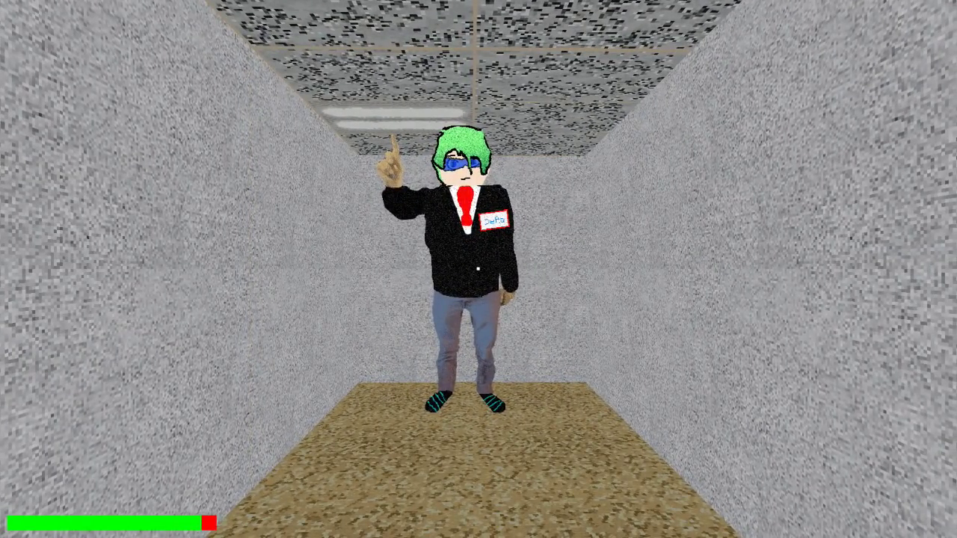
# Turn away from Defta and follow the long corridor into the orange bicycle room.
pyautogui.press('Left')
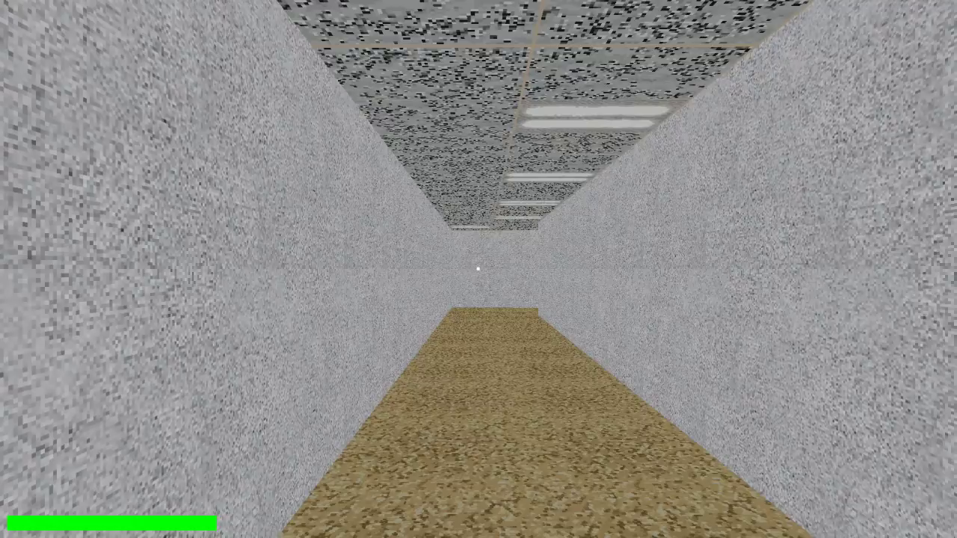
pyautogui.press('w')
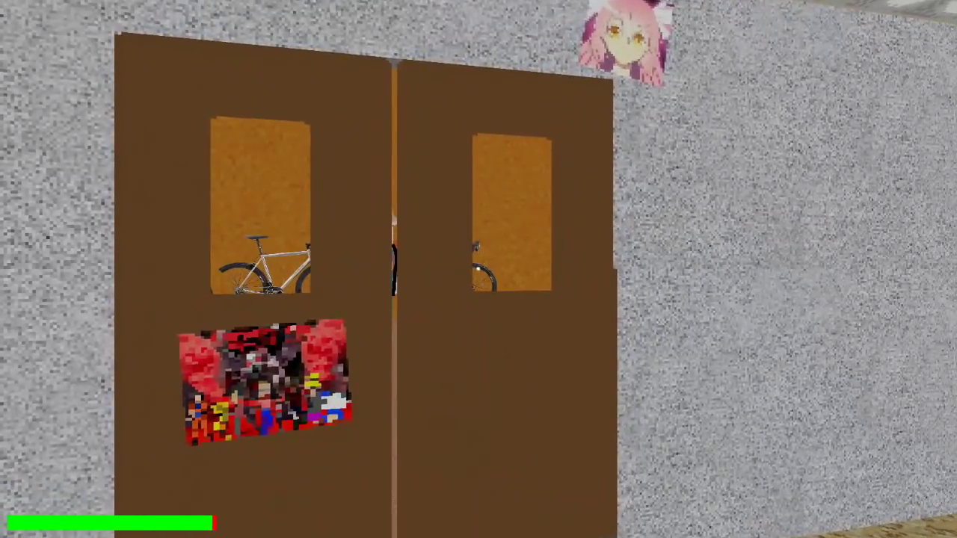
pyautogui.press('w')
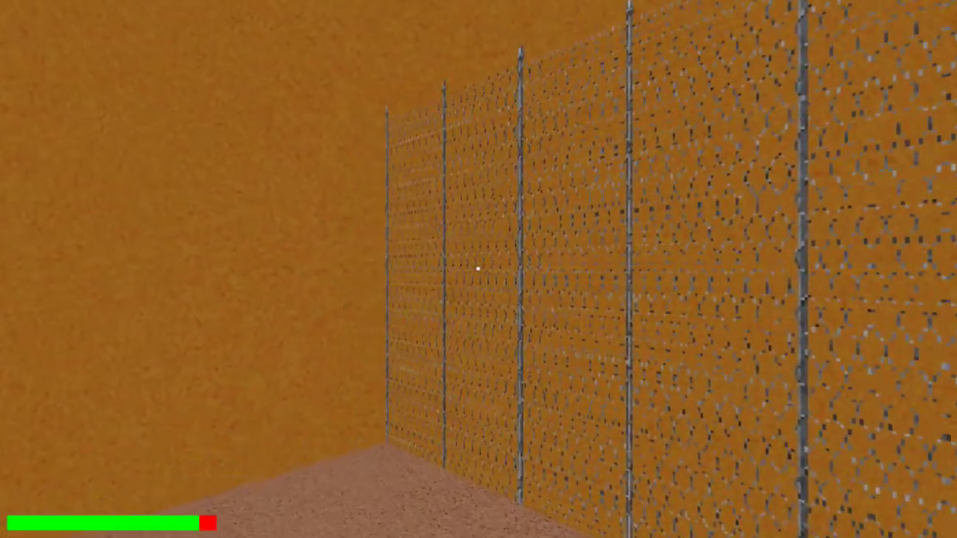
# Turn the view around toward the doors and the Mario-like character among the bicycles.
pyautogui.moveTo(477, 268); pyautogui.dragTo(477, 268)
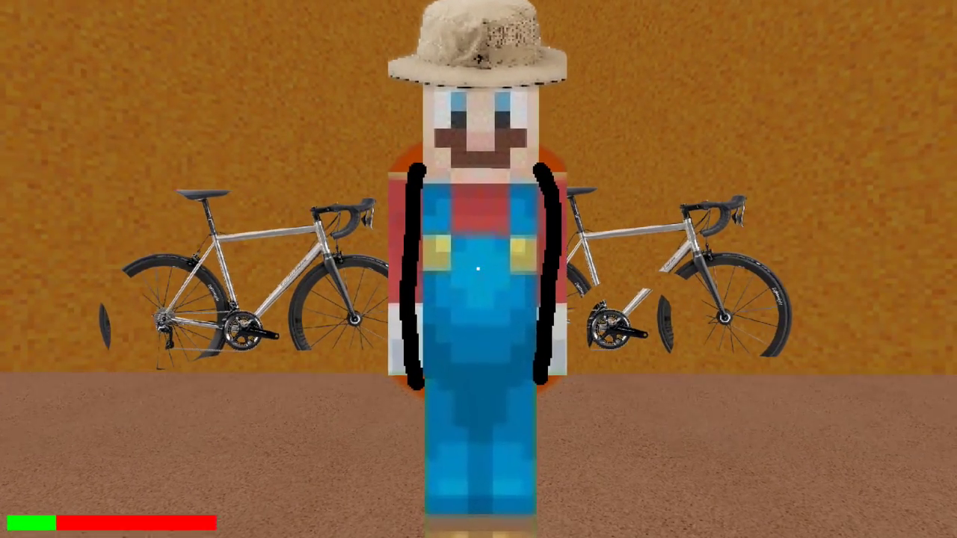
# Approach the hat-wearing character to start the campfire minigame, then gather two forest sticks.
pyautogui.press('w')
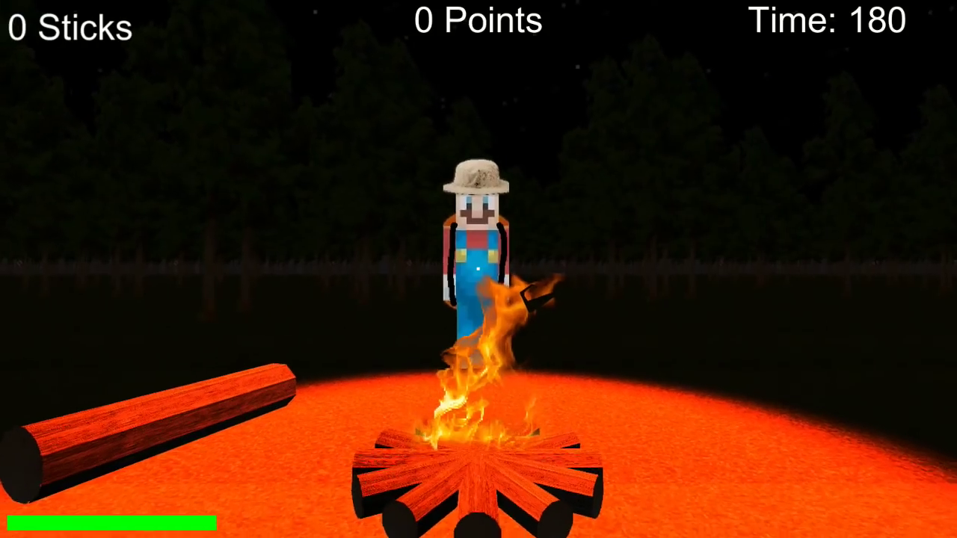
pyautogui.press('w')
pyautogui.press('w')
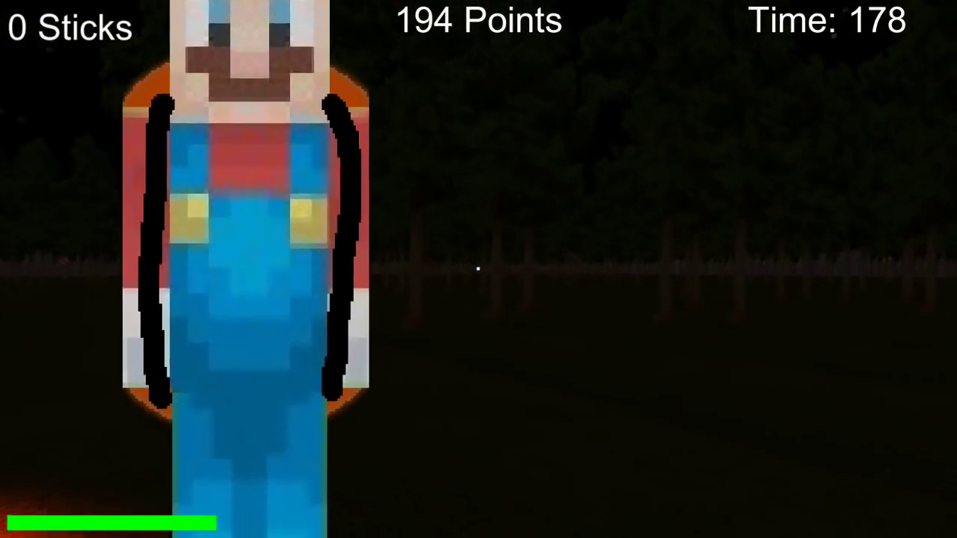
pyautogui.press('w')
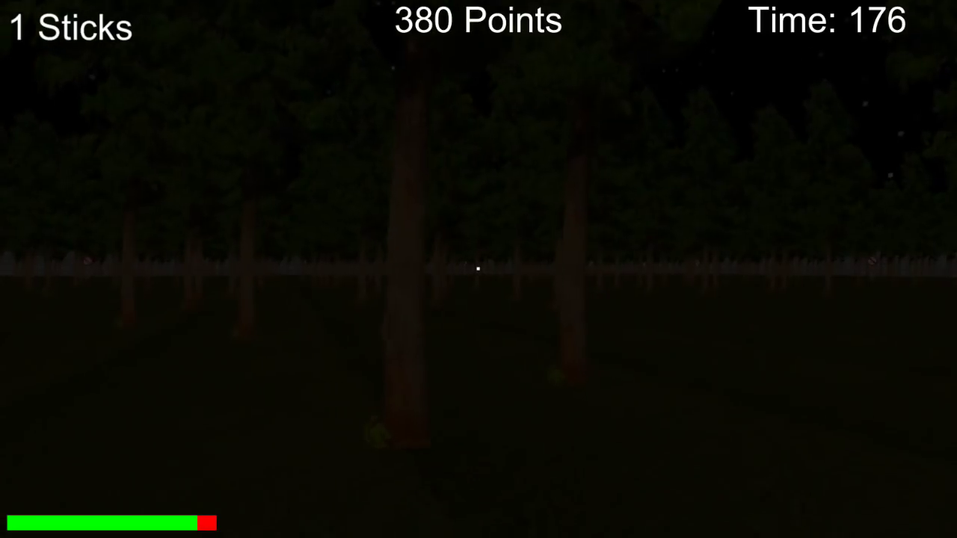
pyautogui.press('w')
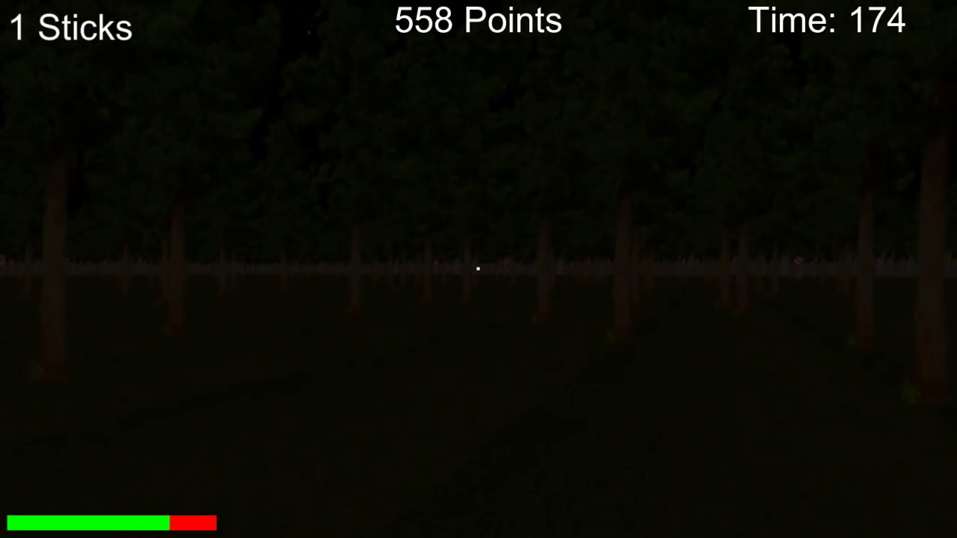
pyautogui.press('w')
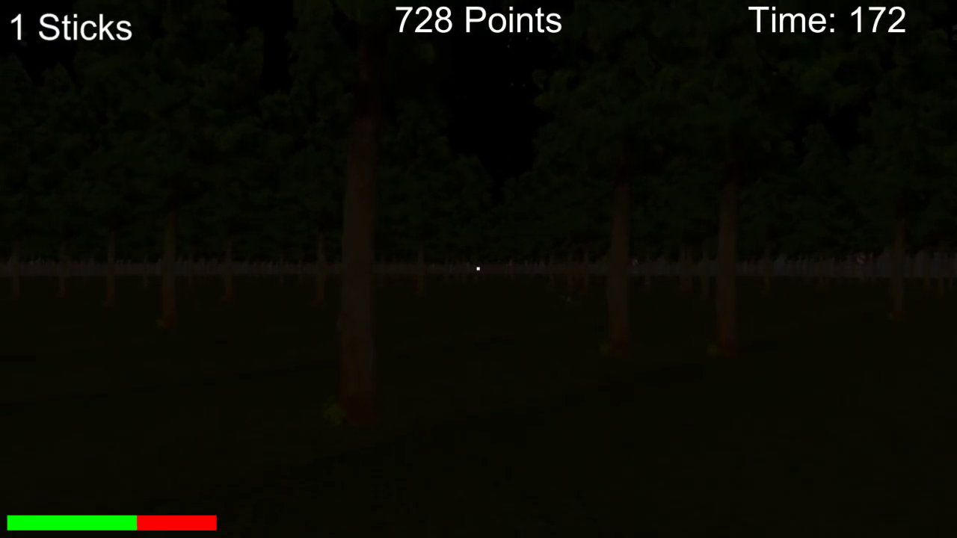
pyautogui.press('w')
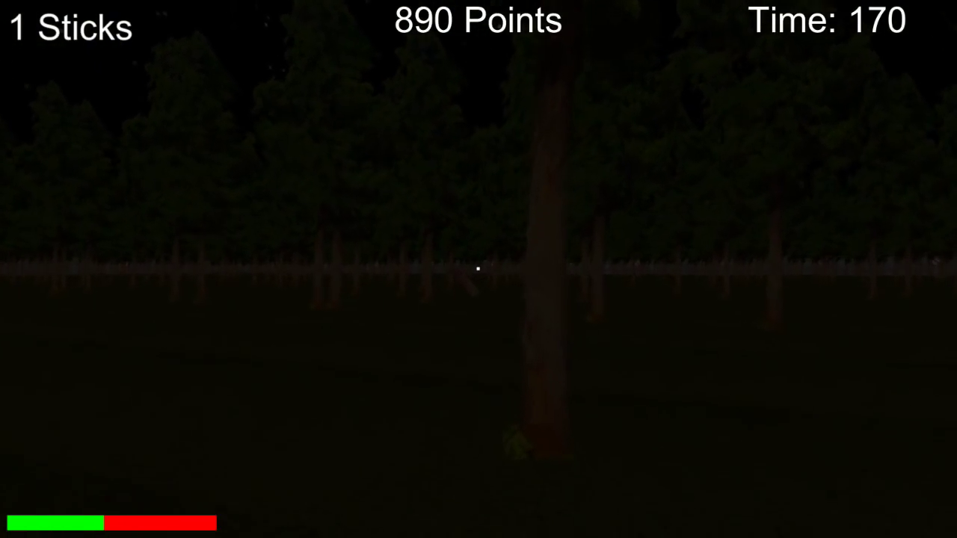
pyautogui.press('w')
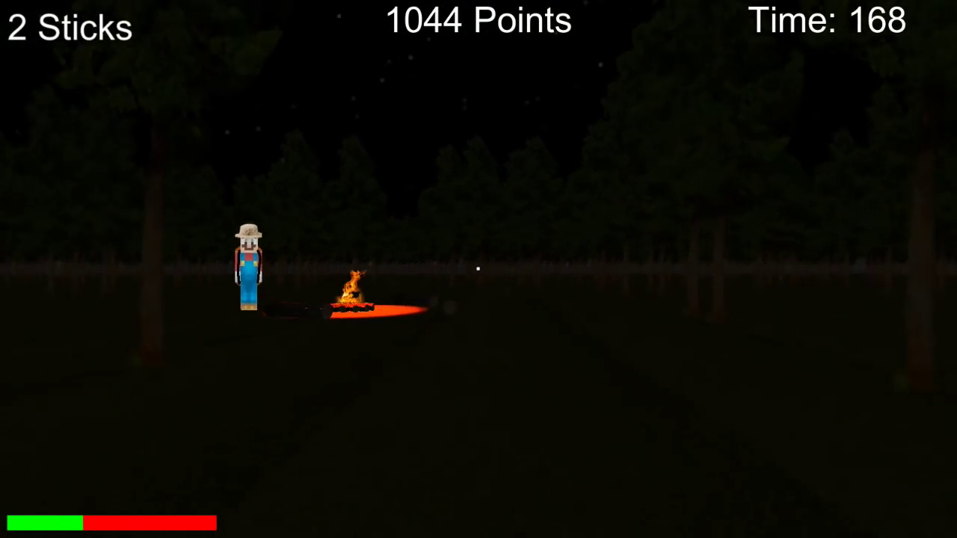
pyautogui.press('w')
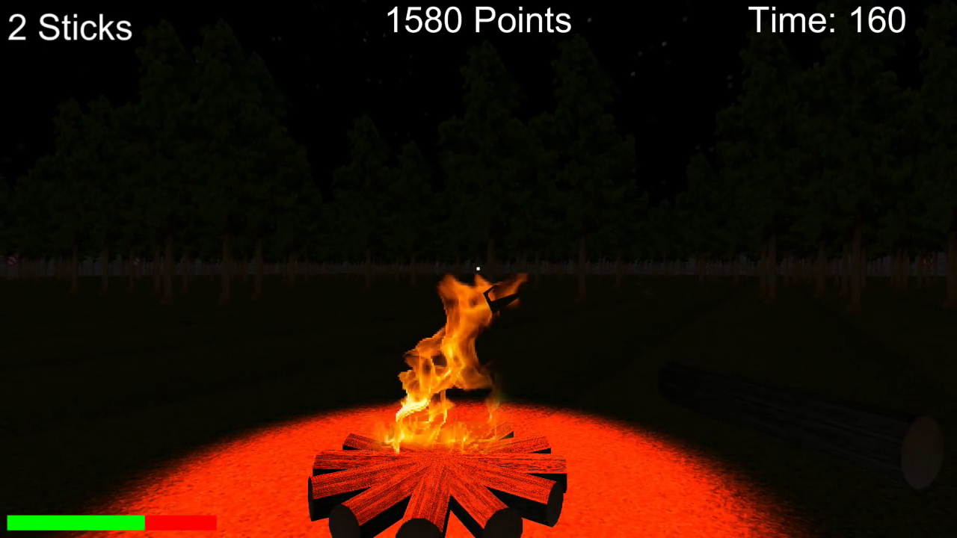
# Face the campfire and feed it the collected sticks.
pyautogui.press('a')
pyautogui.press('d')
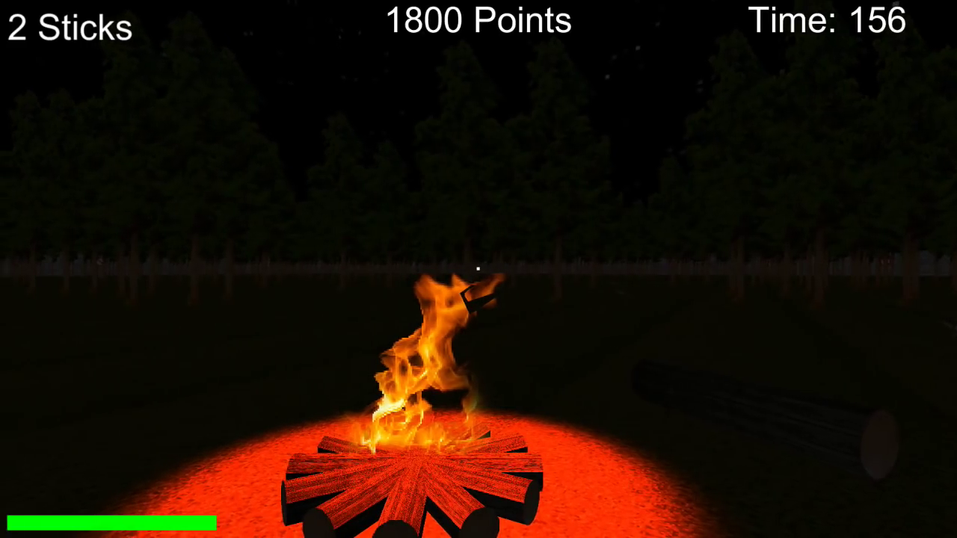
pyautogui.click(478, 269)
# Walk deep into the forest and pick up the first stick.
pyautogui.press('a')
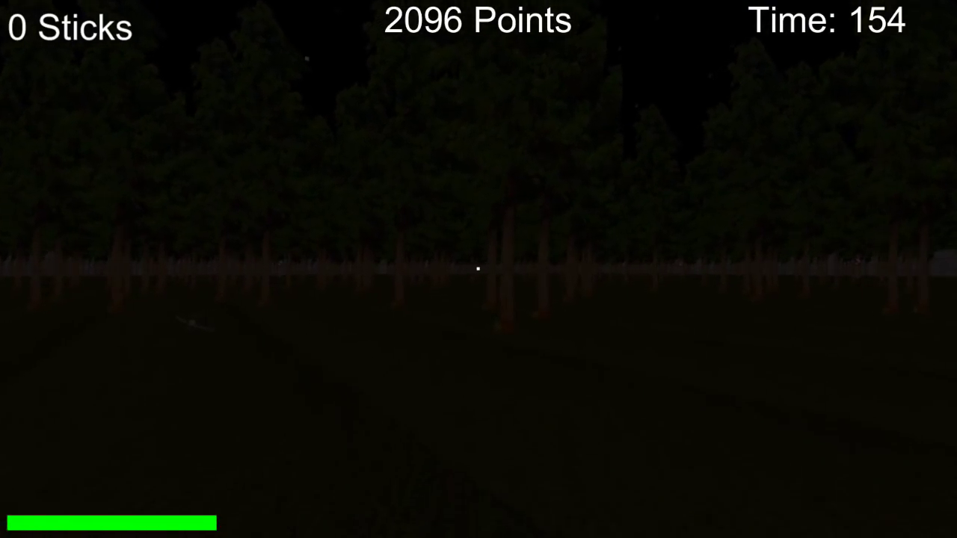
pyautogui.press('w')
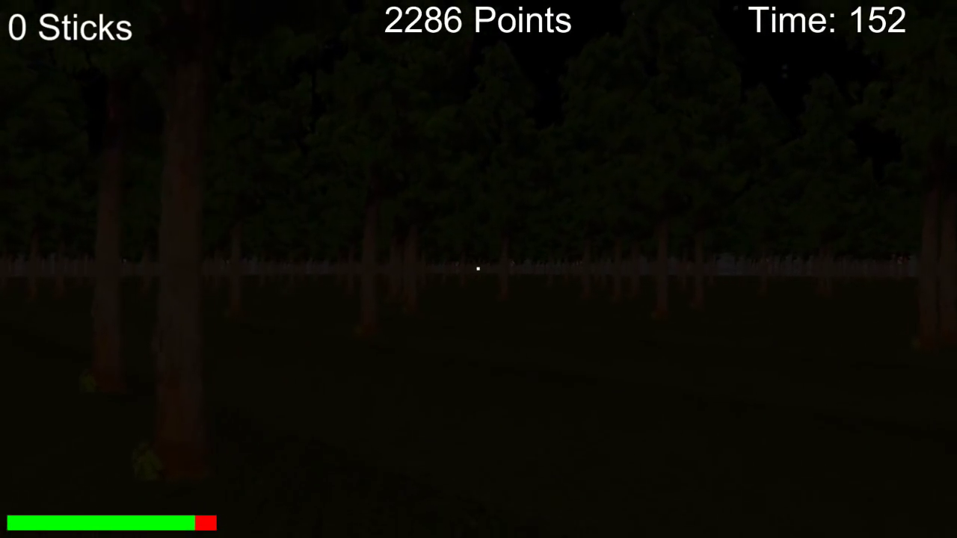
pyautogui.press('w')
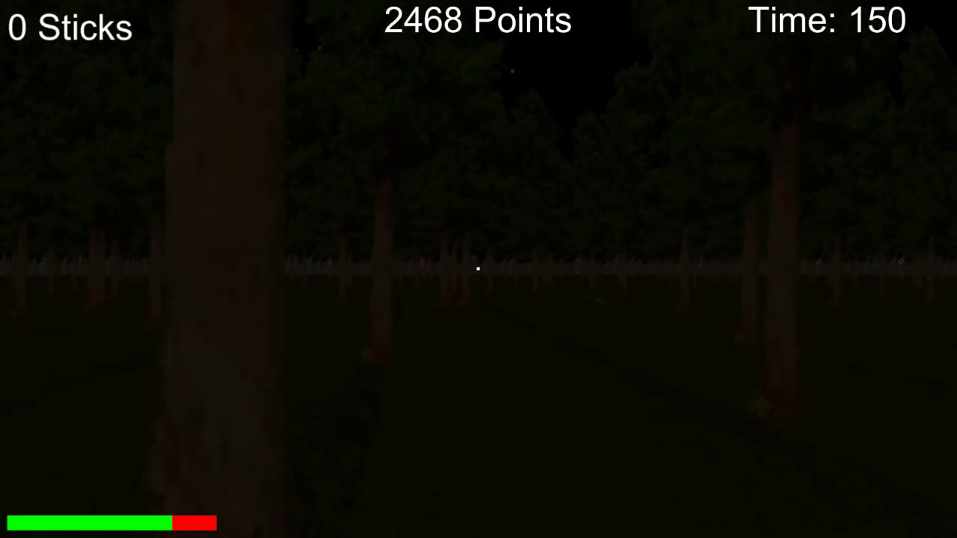
pyautogui.press('w')
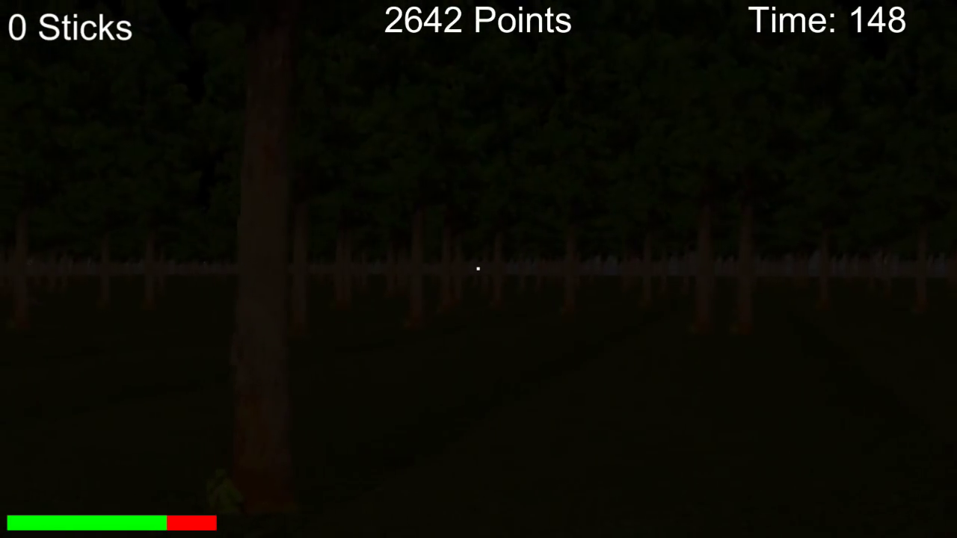
pyautogui.press('w')
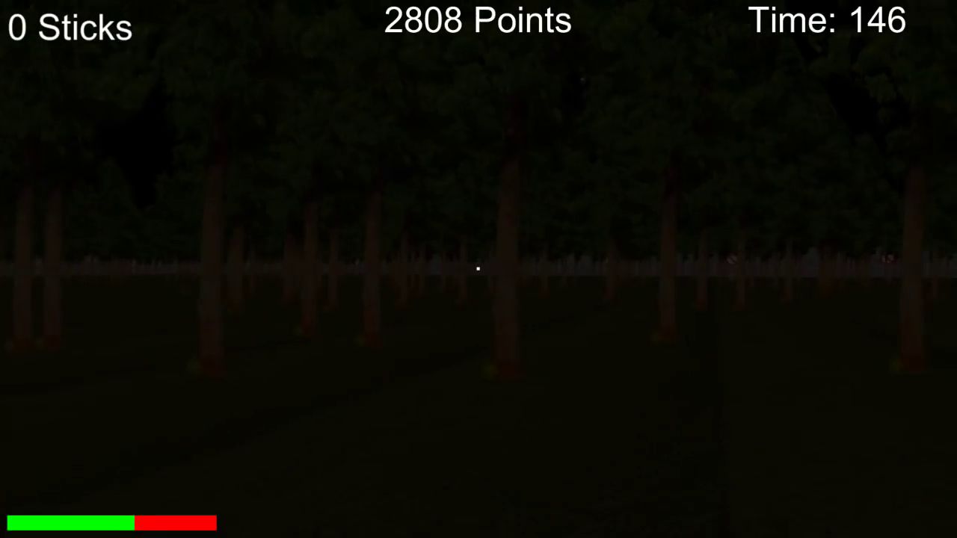
pyautogui.press('w')
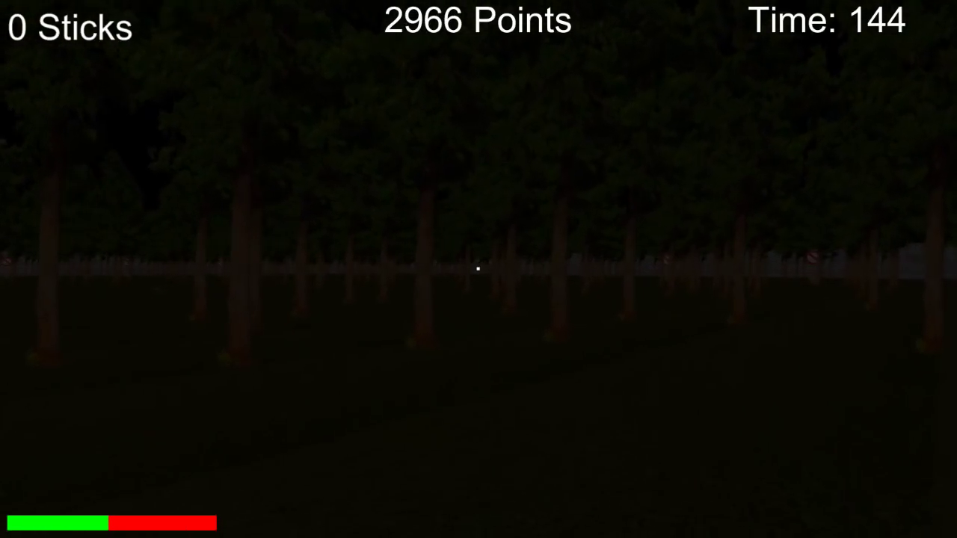
pyautogui.press('w')
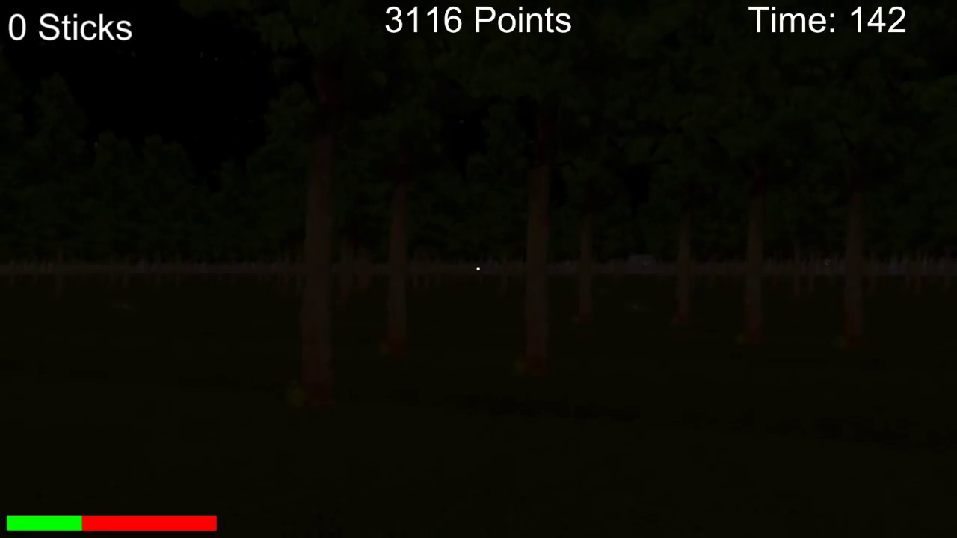
pyautogui.press('w')
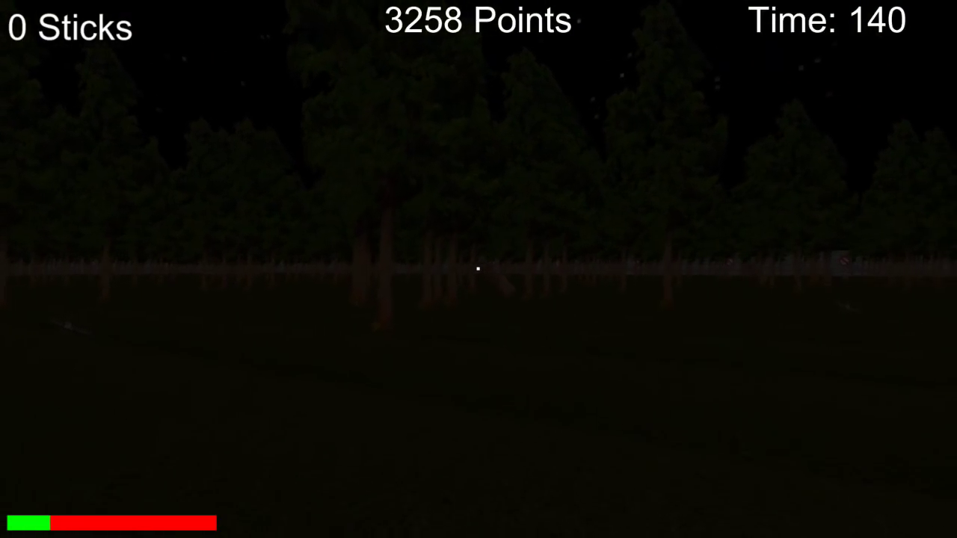
pyautogui.press('w')
pyautogui.click(479, 267)
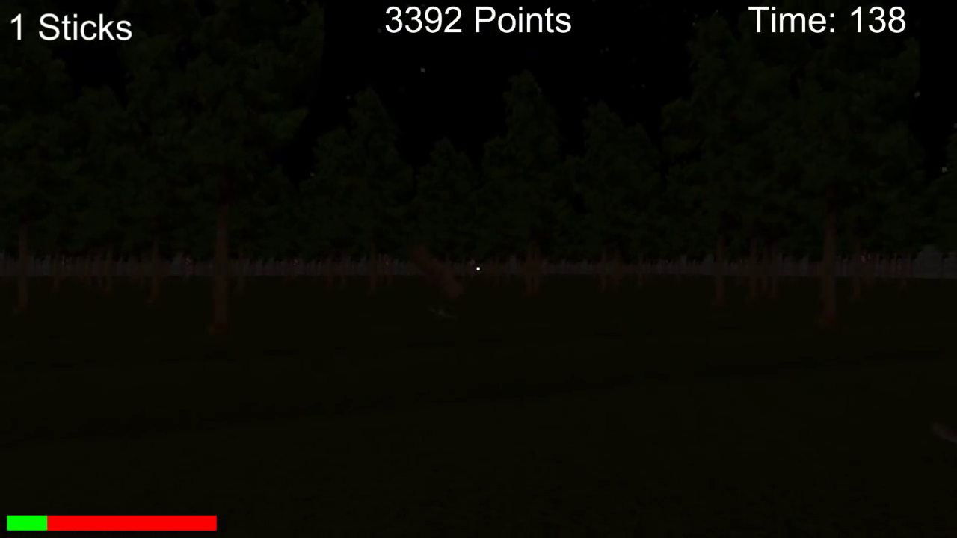
# Pick up a second and a third stick while heading back toward the campfire.
pyautogui.click(478, 268)
pyautogui.press('w')
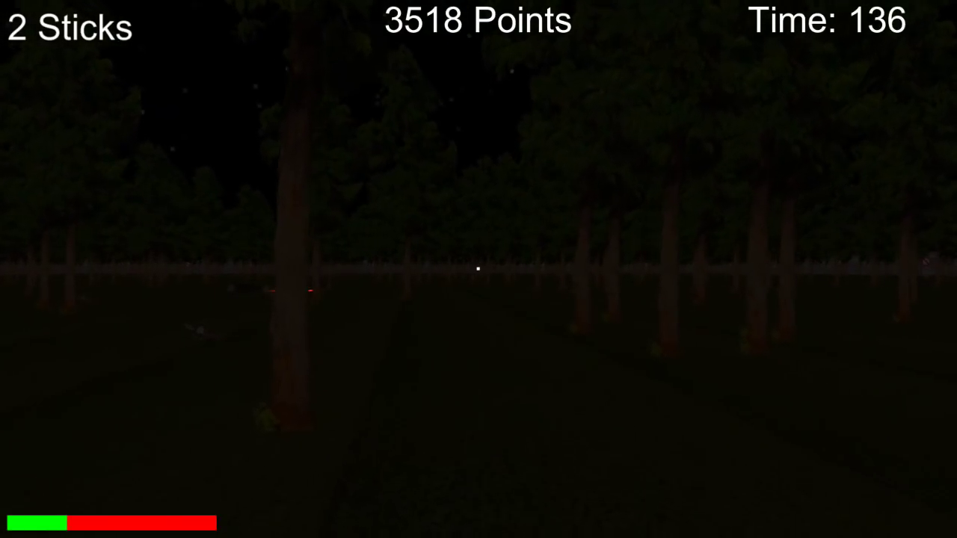
pyautogui.press('w')
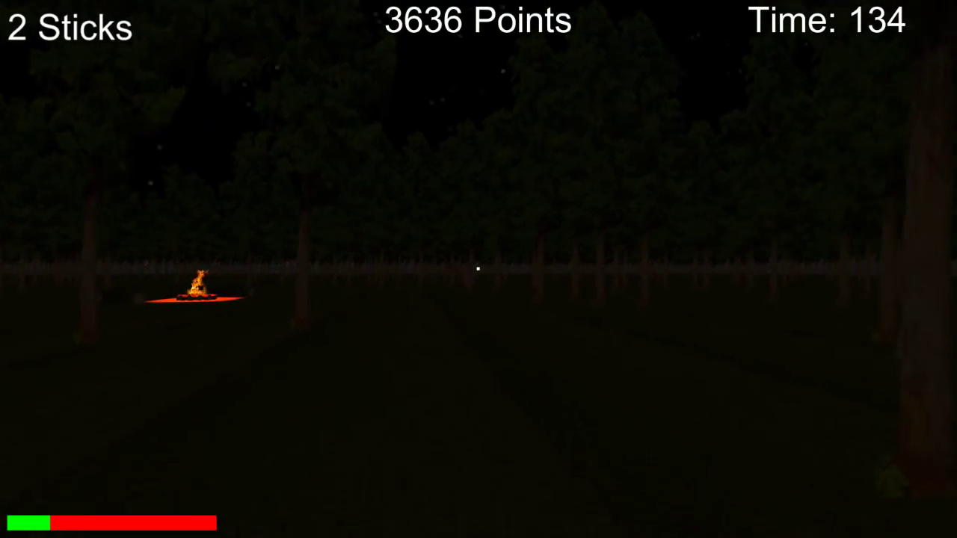
pyautogui.press('w')
pyautogui.click(478, 267)
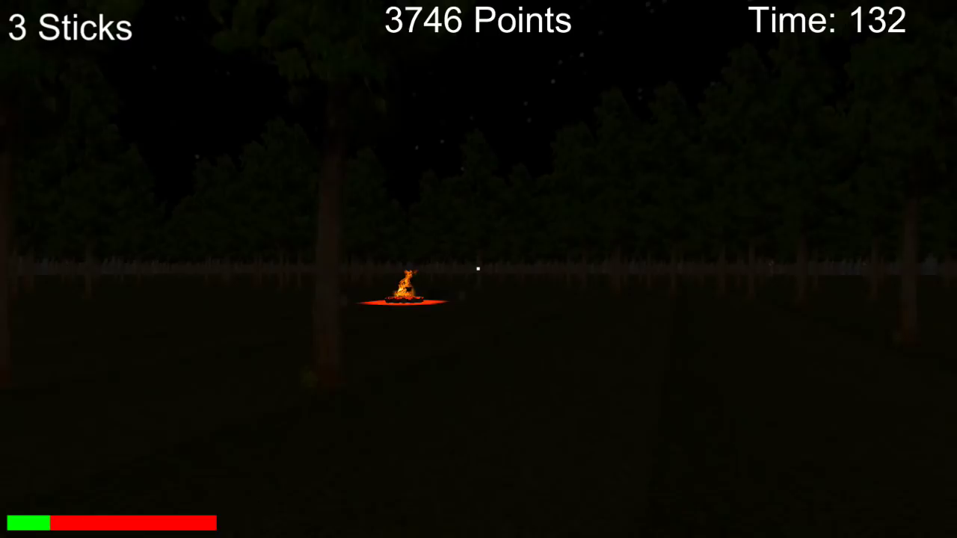
# Return to the campfire and feed it all three sticks, raising points to 4707.
pyautogui.press('w')
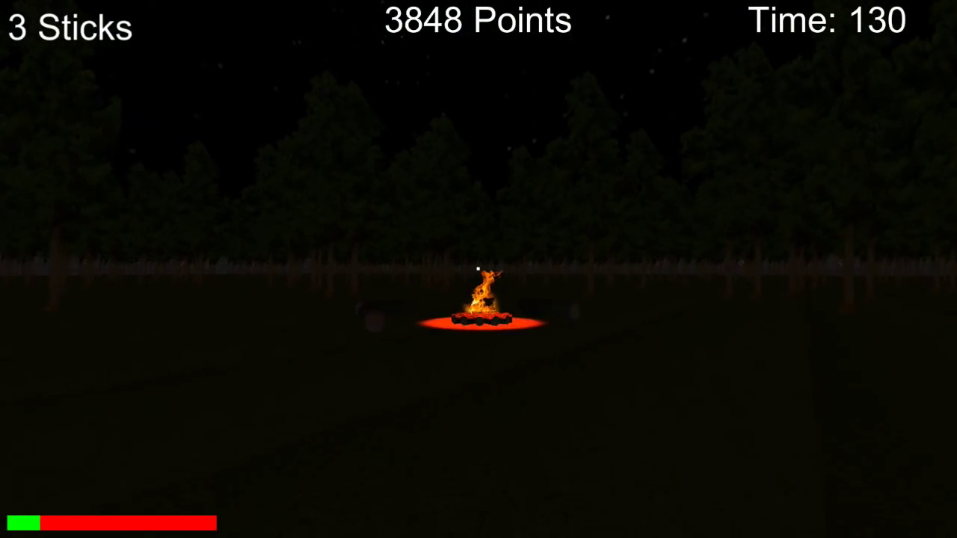
pyautogui.press('w')
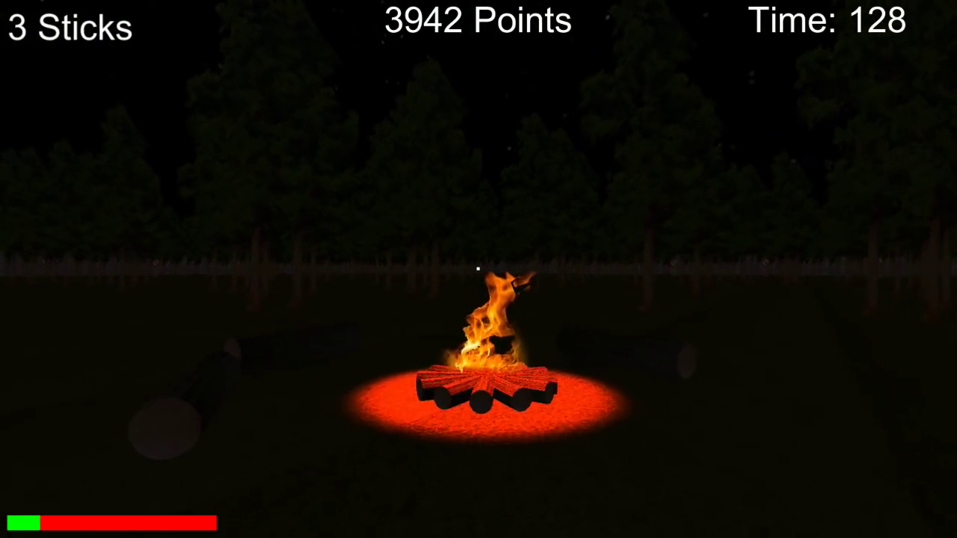
pyautogui.press('w')
pyautogui.press('w')
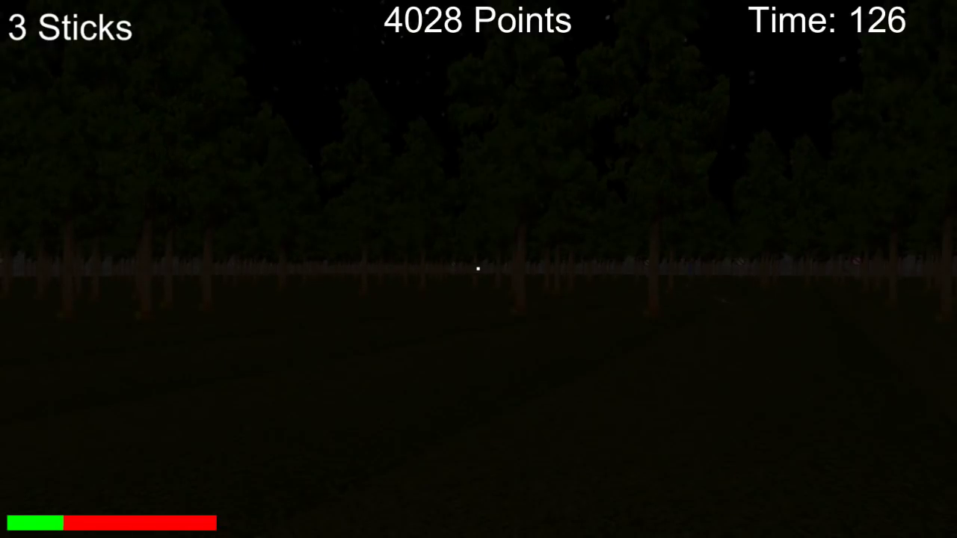
pyautogui.press('w')
pyautogui.press('w')
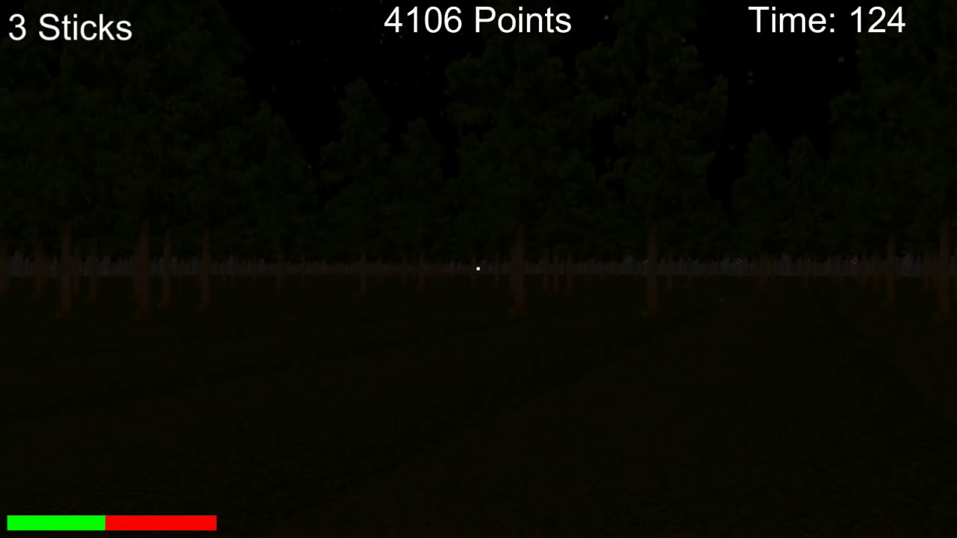
pyautogui.press('w')
pyautogui.press('w')
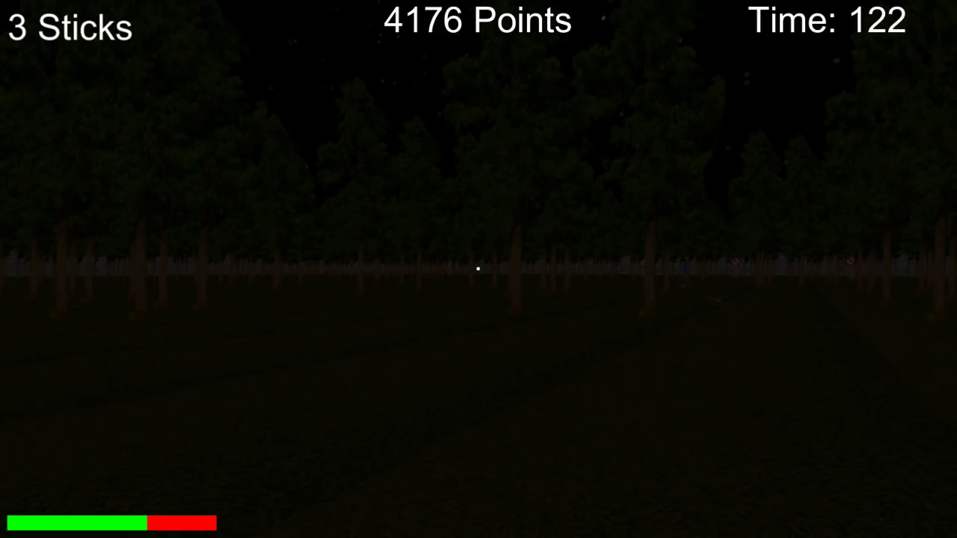
pyautogui.press('w')
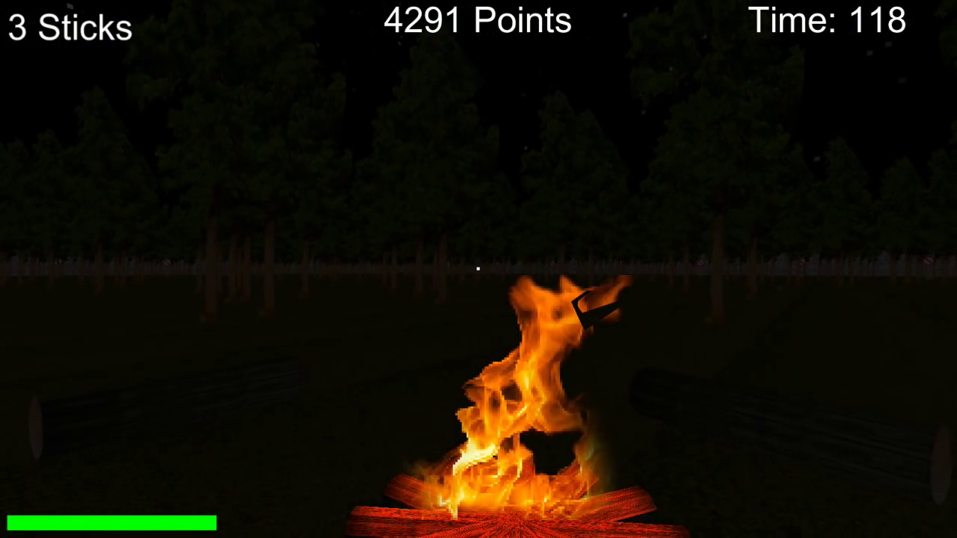
pyautogui.click(478, 269)
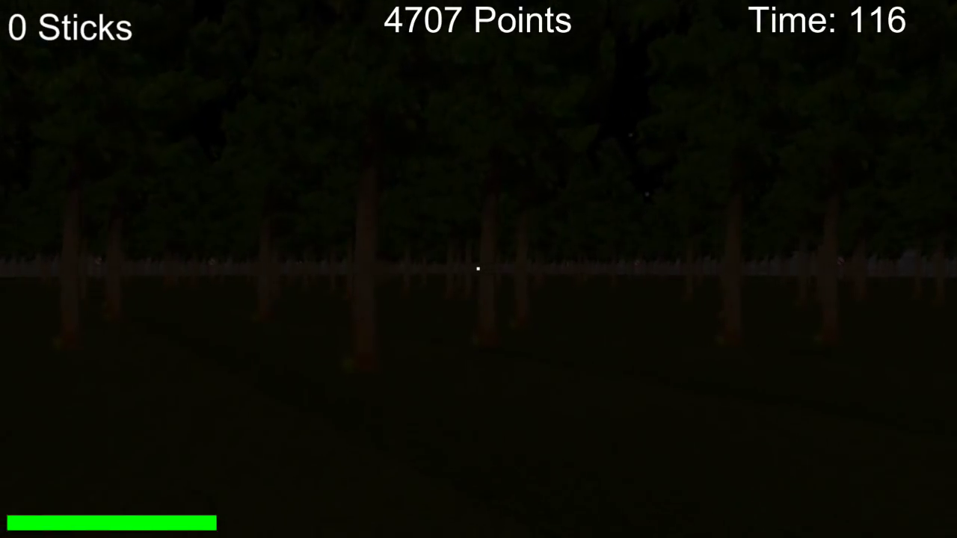
# Walk back into the forest and pick up two sticks.
pyautogui.press('w')
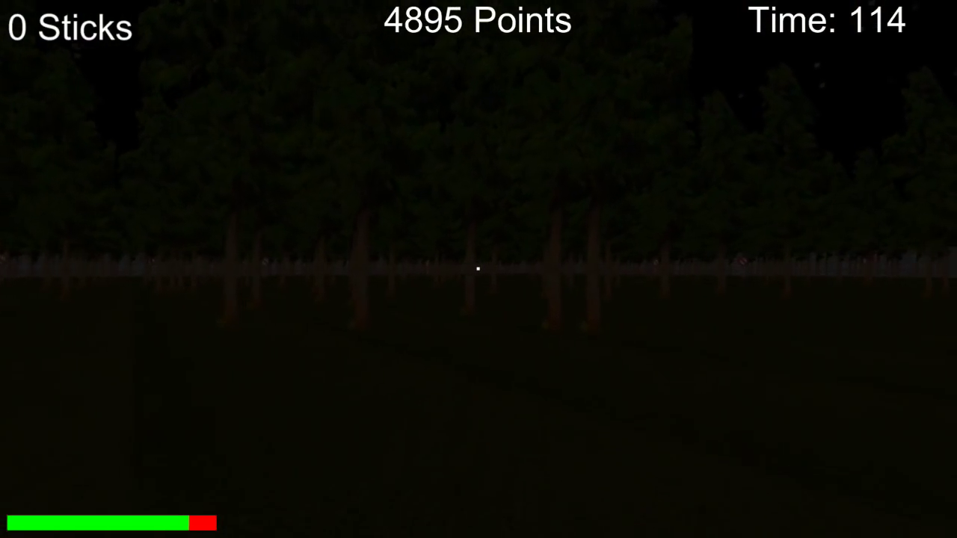
pyautogui.press('w')
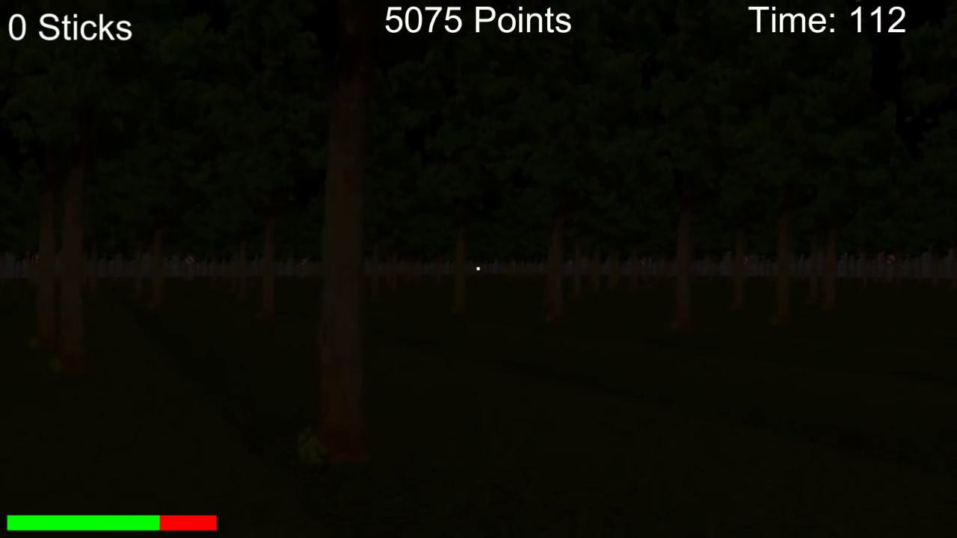
pyautogui.press('w')
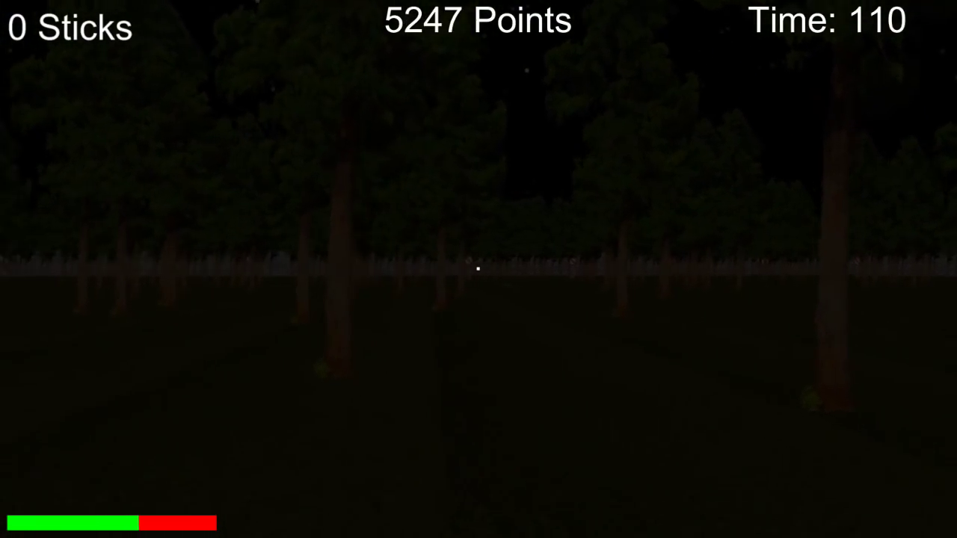
pyautogui.press('w')
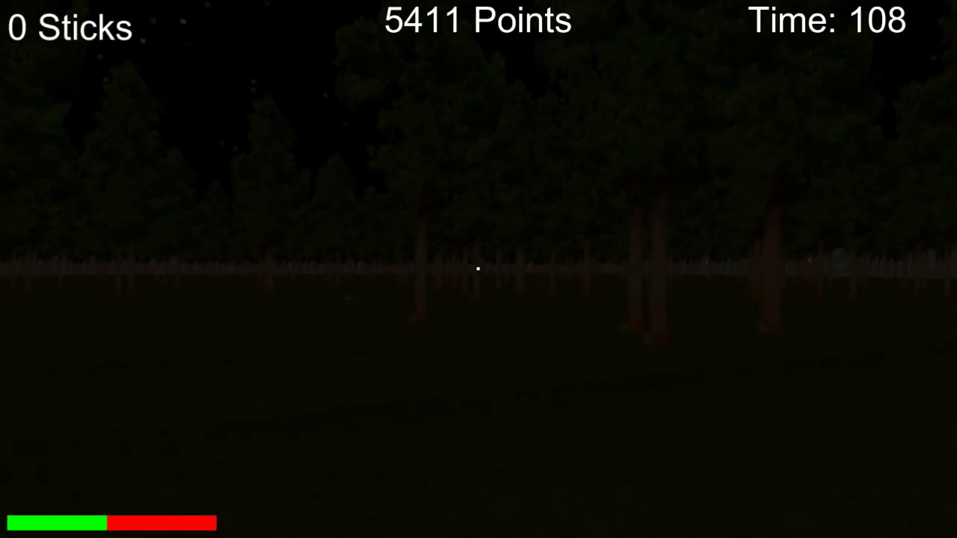
pyautogui.press('w')
pyautogui.click(479, 267)
pyautogui.press('w')
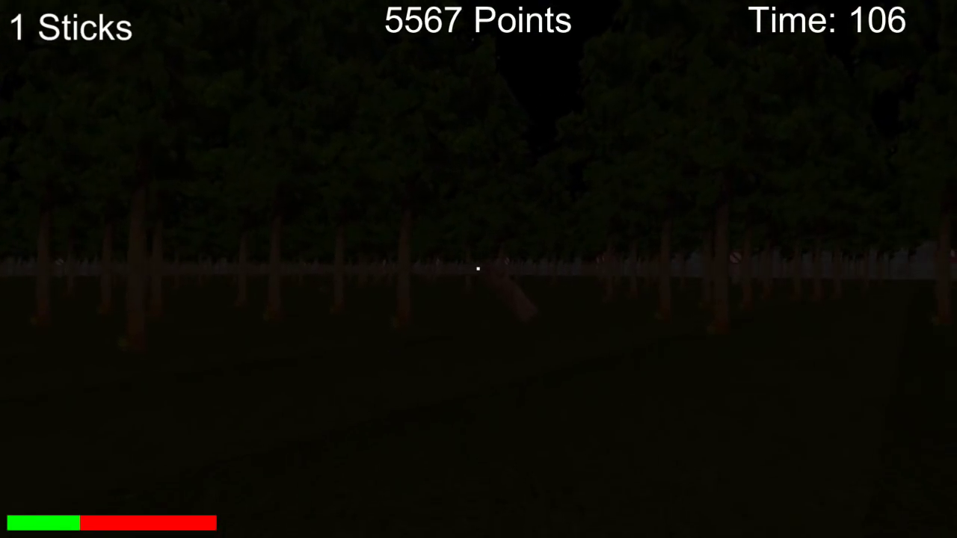
pyautogui.click(478, 267)
# Carry both sticks past the blue creature back to the campfire.
pyautogui.press('w')
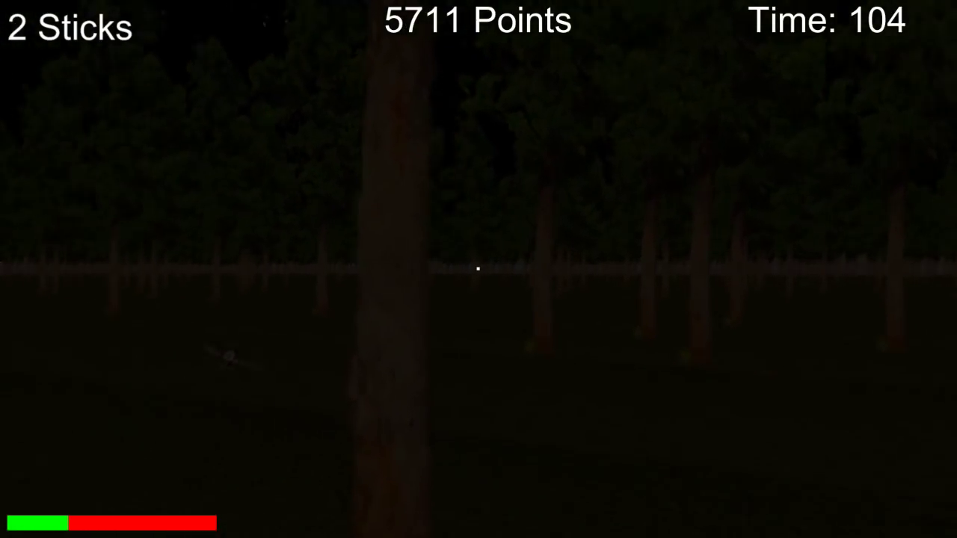
pyautogui.press('w')
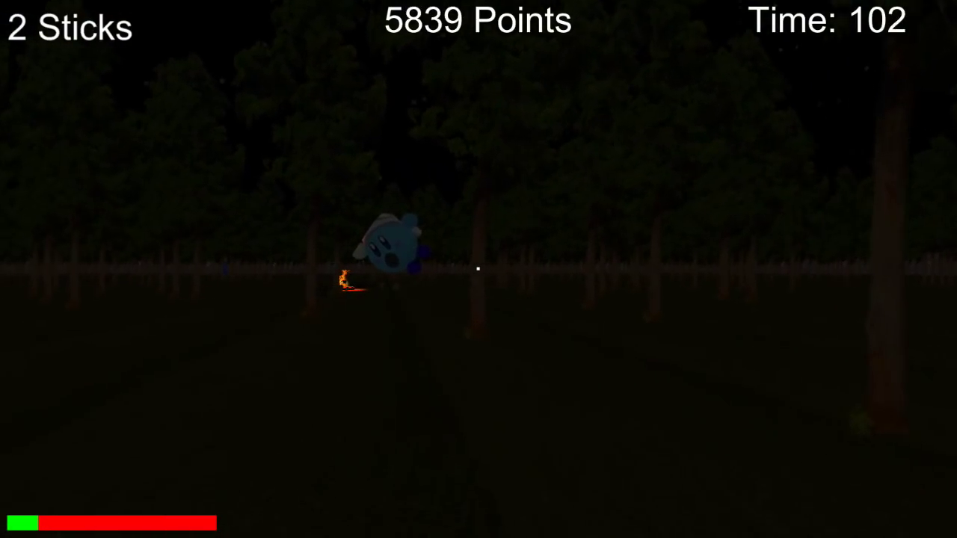
pyautogui.press('w')
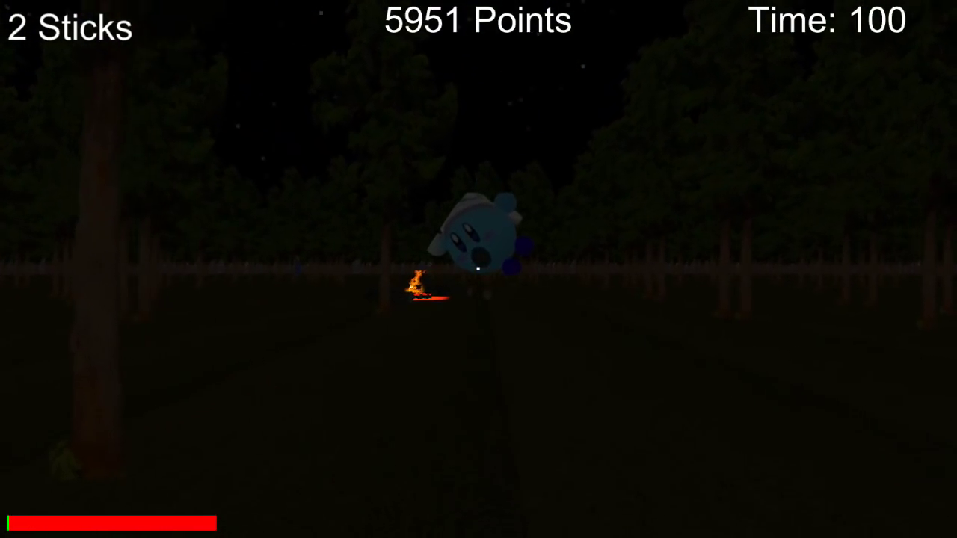
pyautogui.press('w')
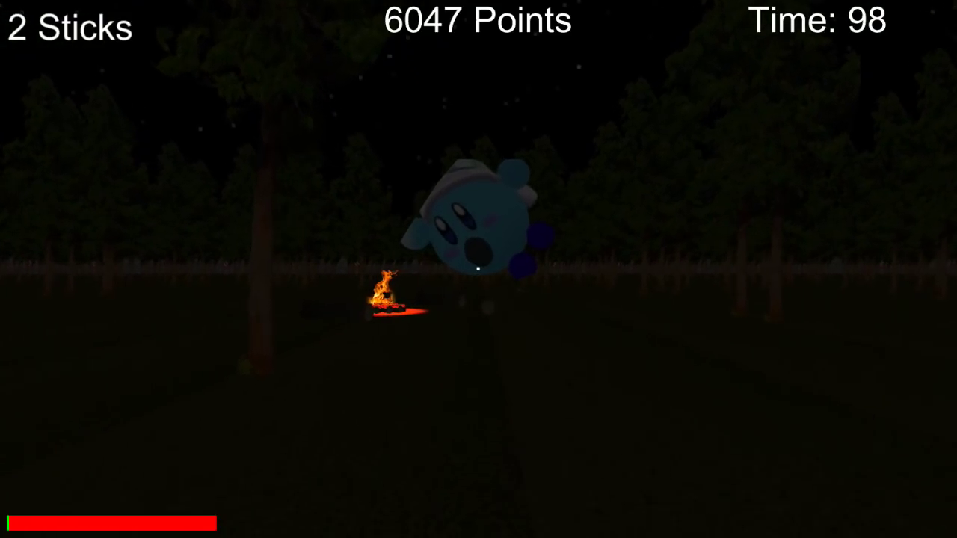
pyautogui.press('w')
pyautogui.press('w')
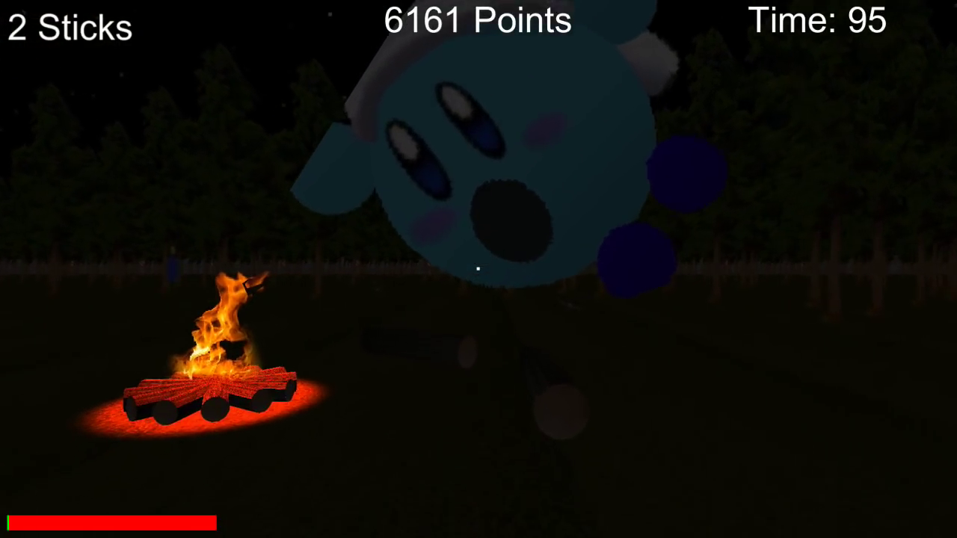
pyautogui.press('w')
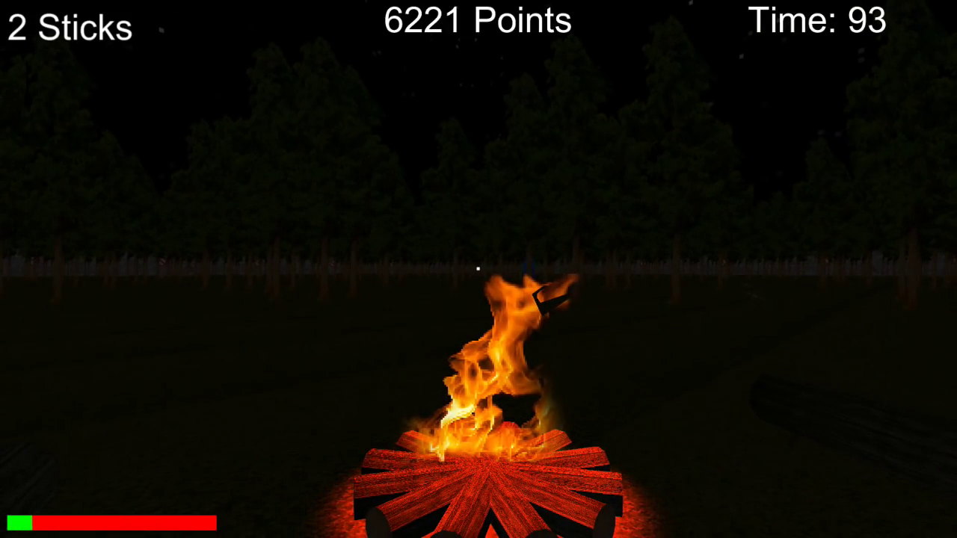
pyautogui.press('w')
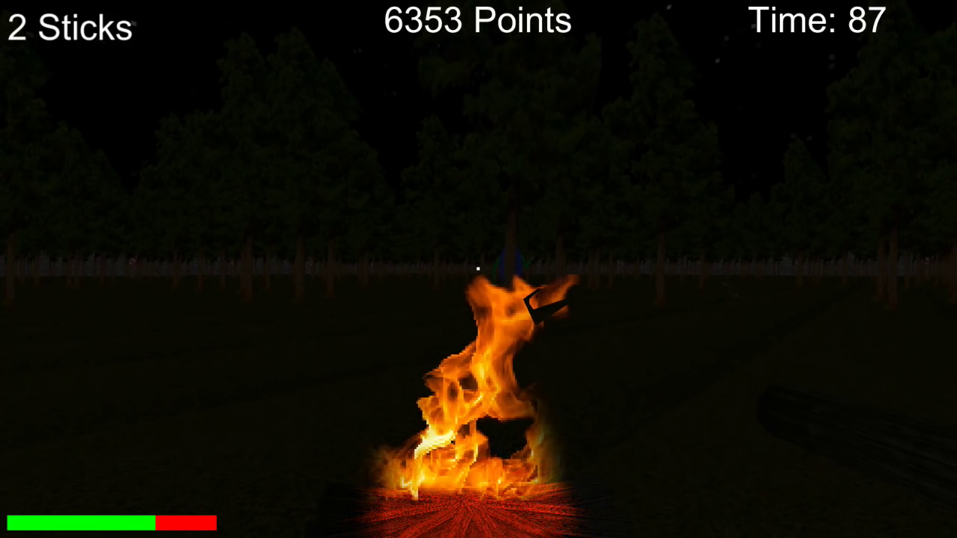
# Throw both sticks into the campfire and head past Baldi into the forest.
pyautogui.click(479, 268)
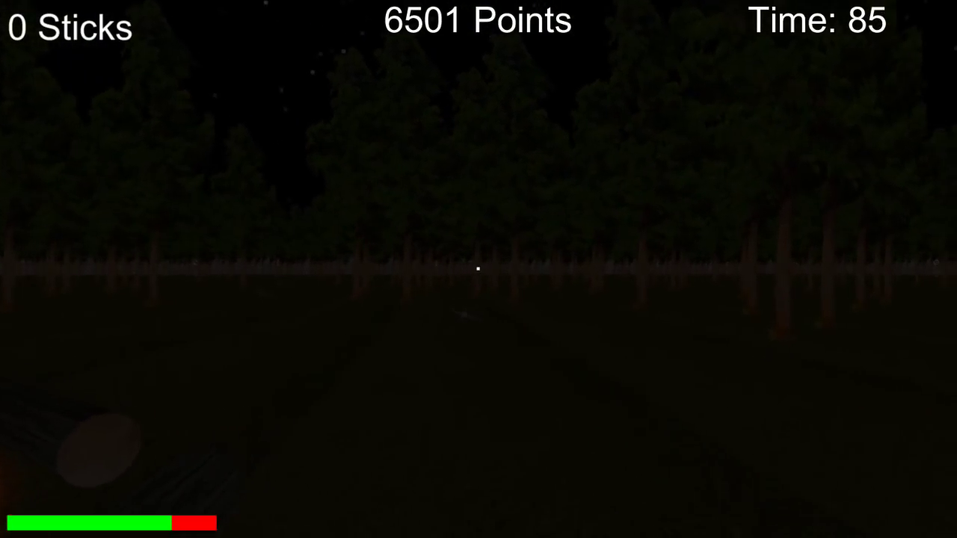
pyautogui.press('w')
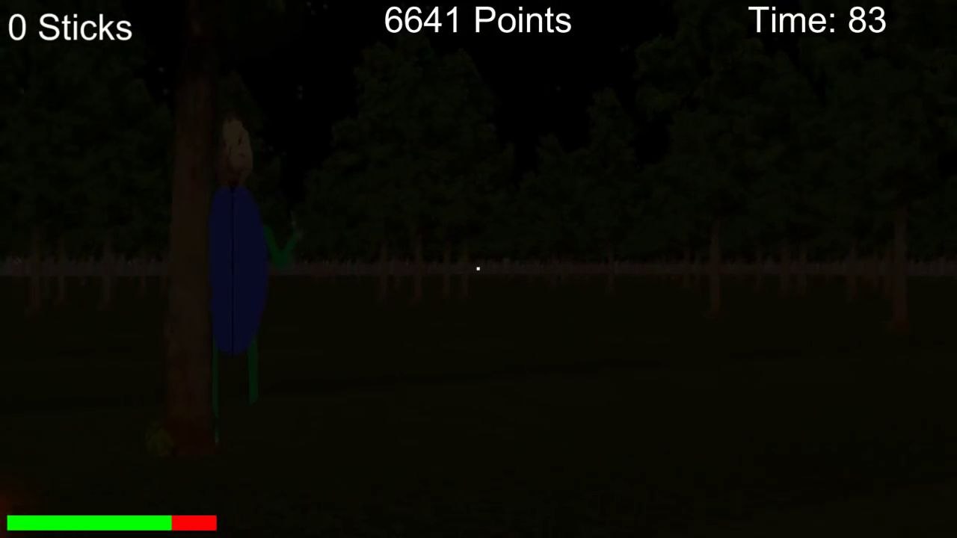
pyautogui.press('w')
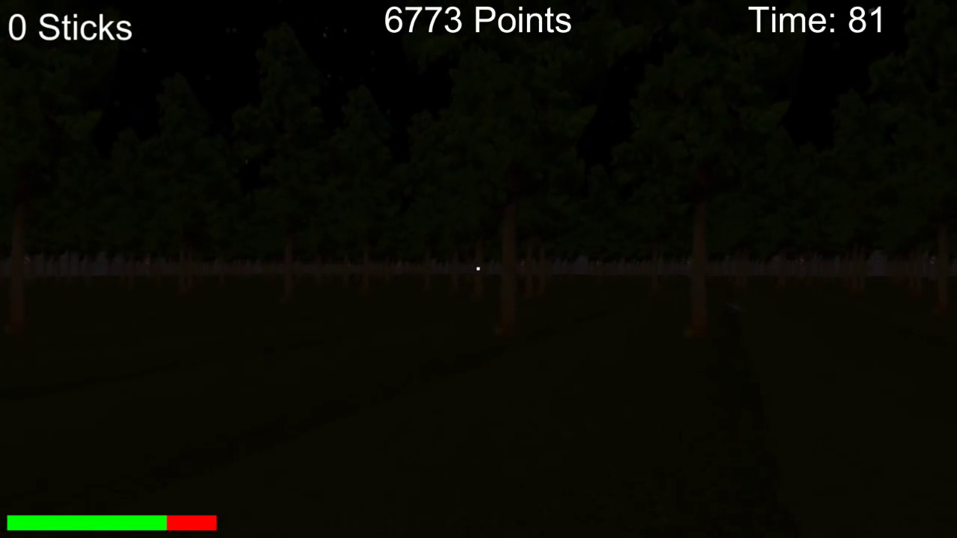
pyautogui.press('w')
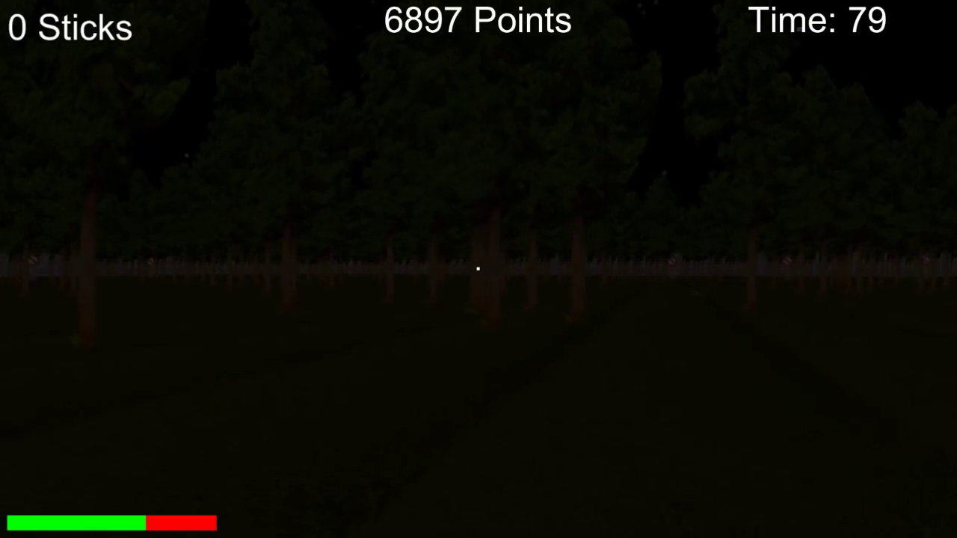
pyautogui.press('w')
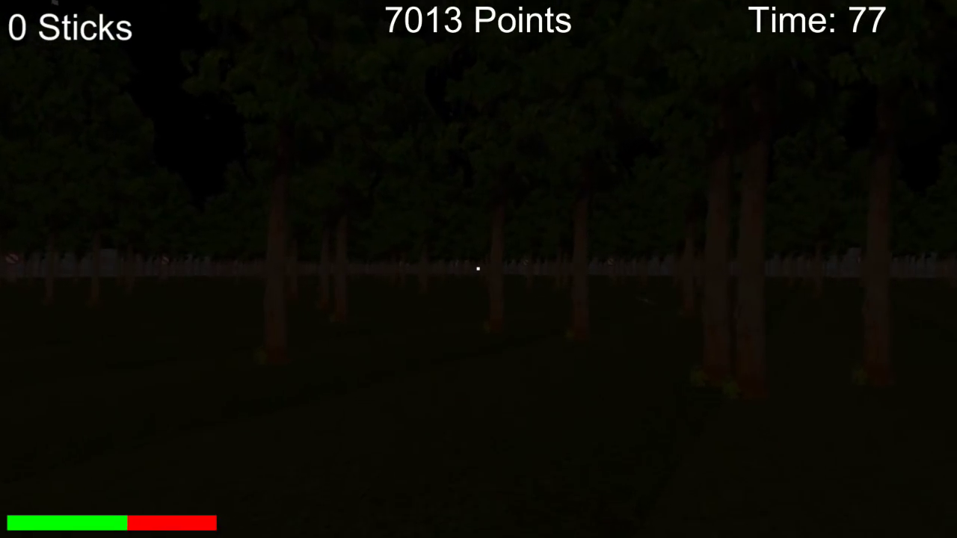
pyautogui.press('w')
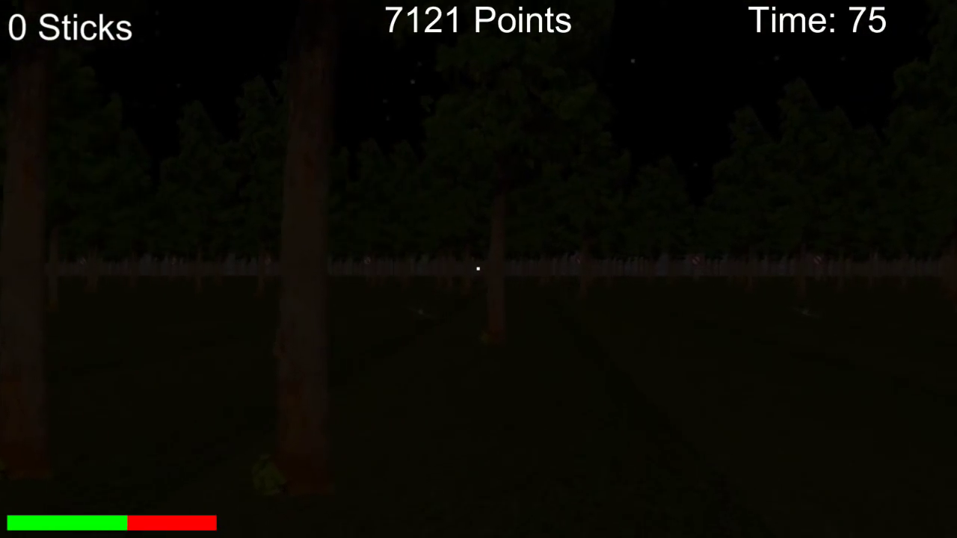
# Search the trees for another stick, then return past Baldi and add it to the fire.
pyautogui.press('w')
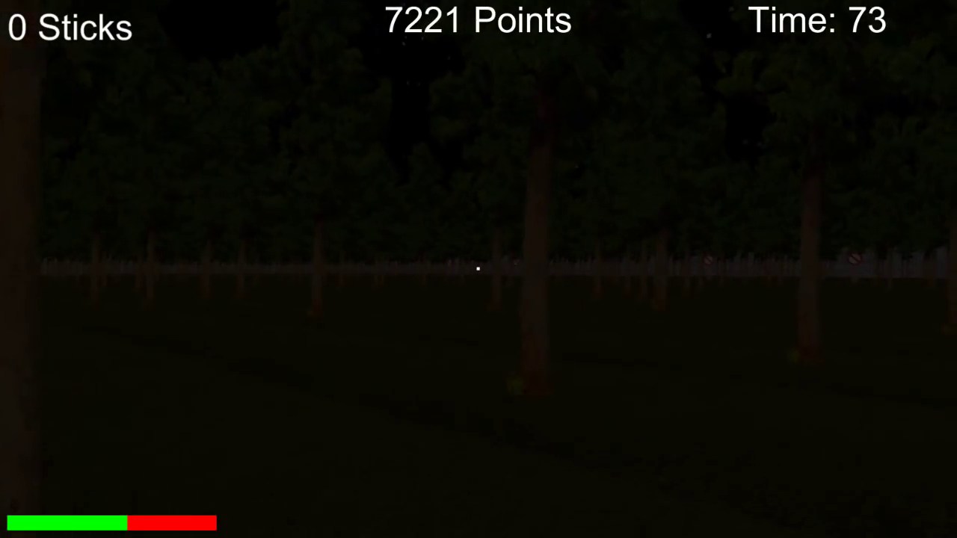
pyautogui.press('w')
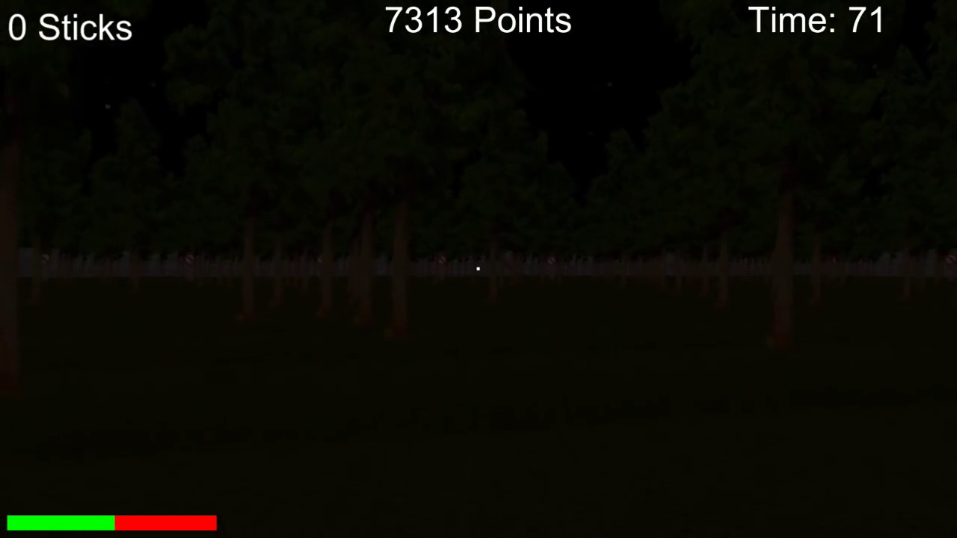
pyautogui.press('w')
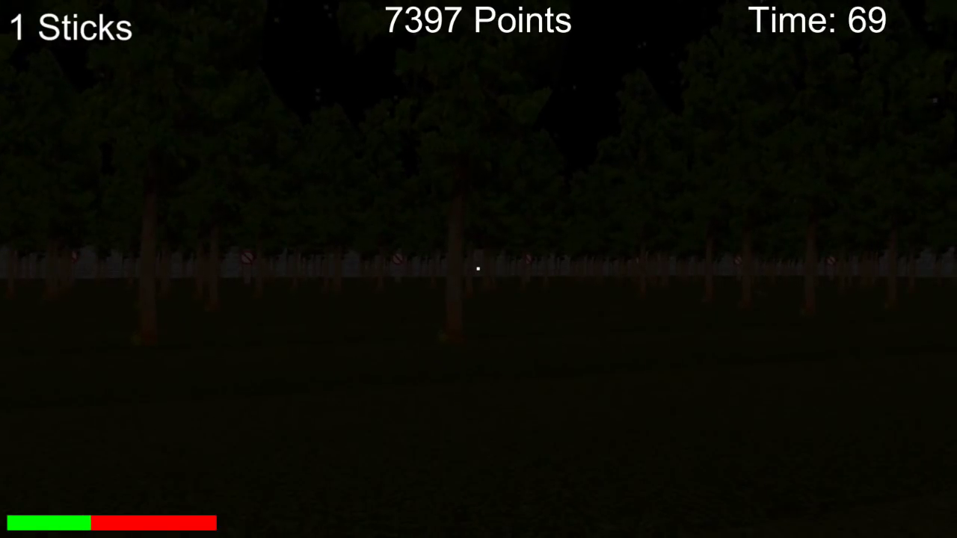
pyautogui.press('w')
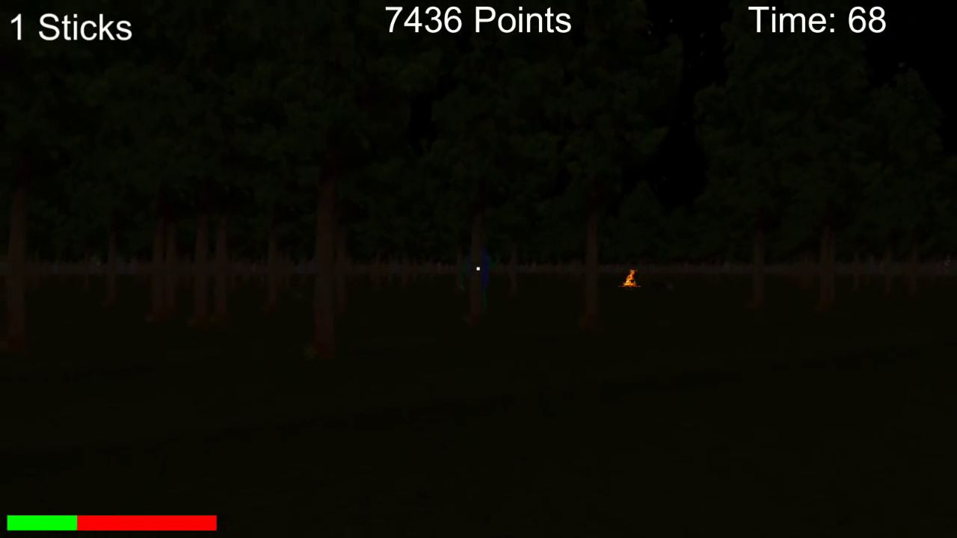
pyautogui.press('w')
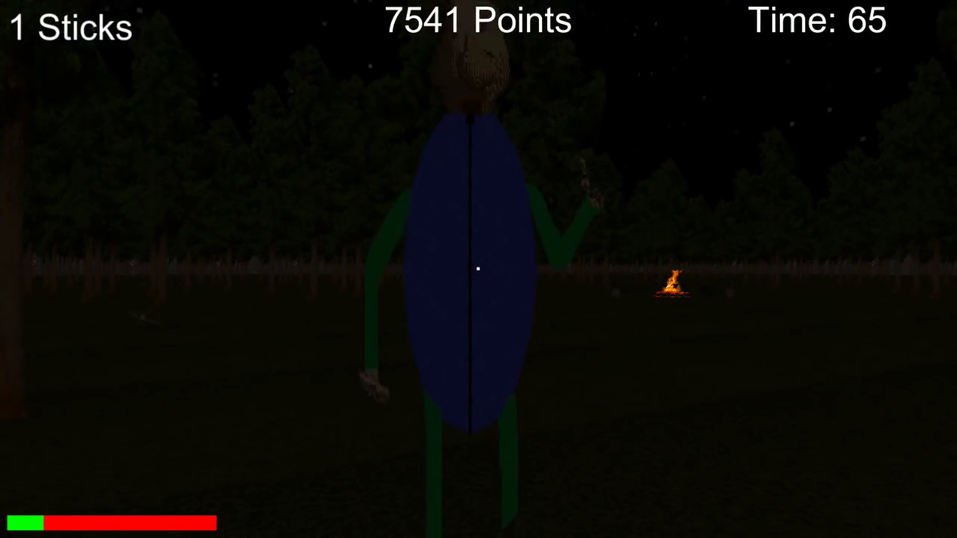
pyautogui.click(479, 268)
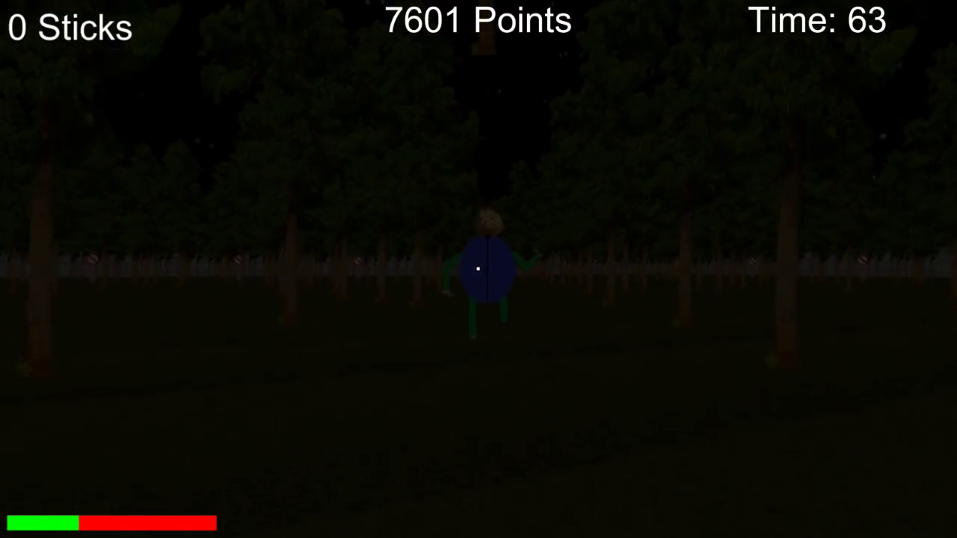
pyautogui.press('w')
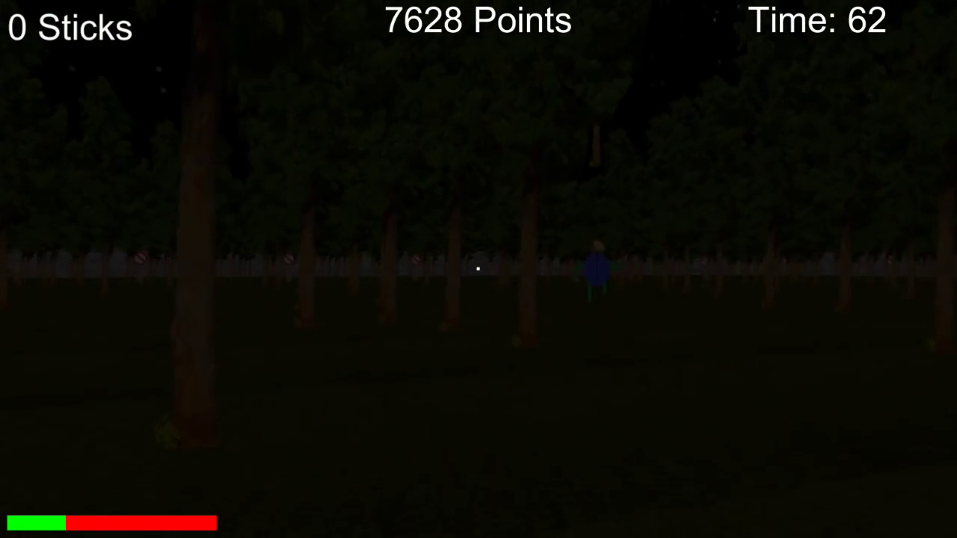